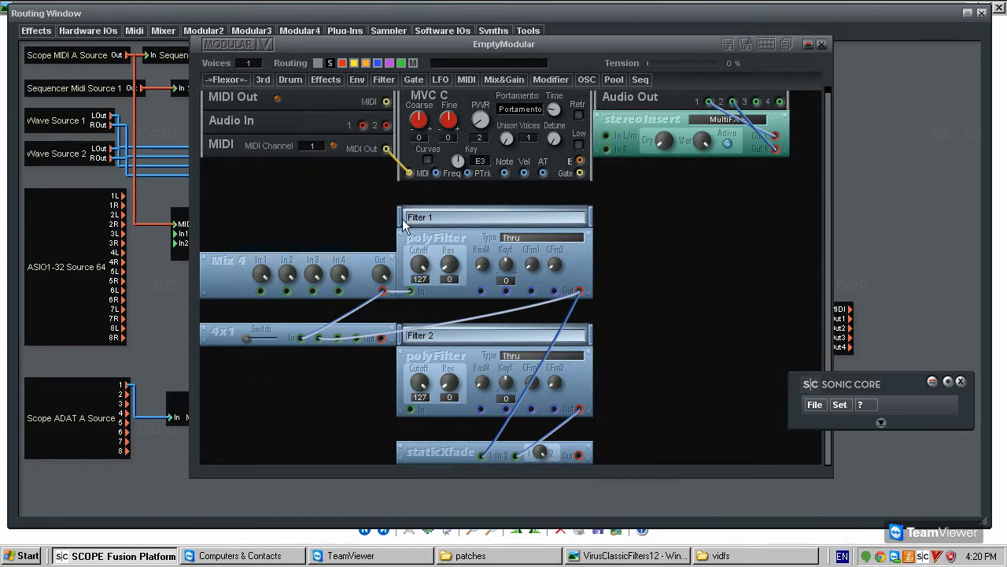
# Look through the filter type choices of the Filter 1 and Filter 2 polyFilter modules.
pyautogui.click(543, 237)
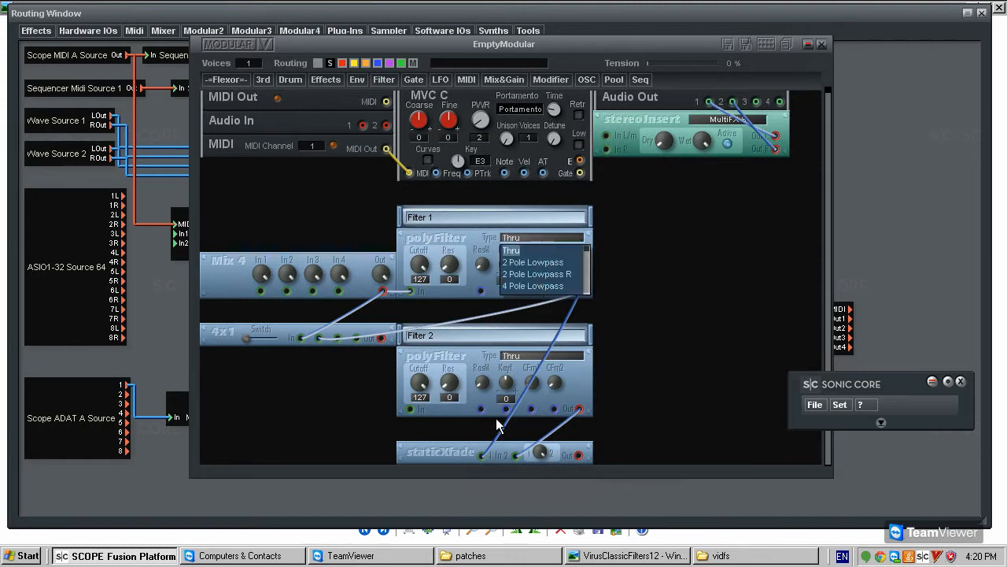
pyautogui.click(512, 356)
pyautogui.click(491, 244)
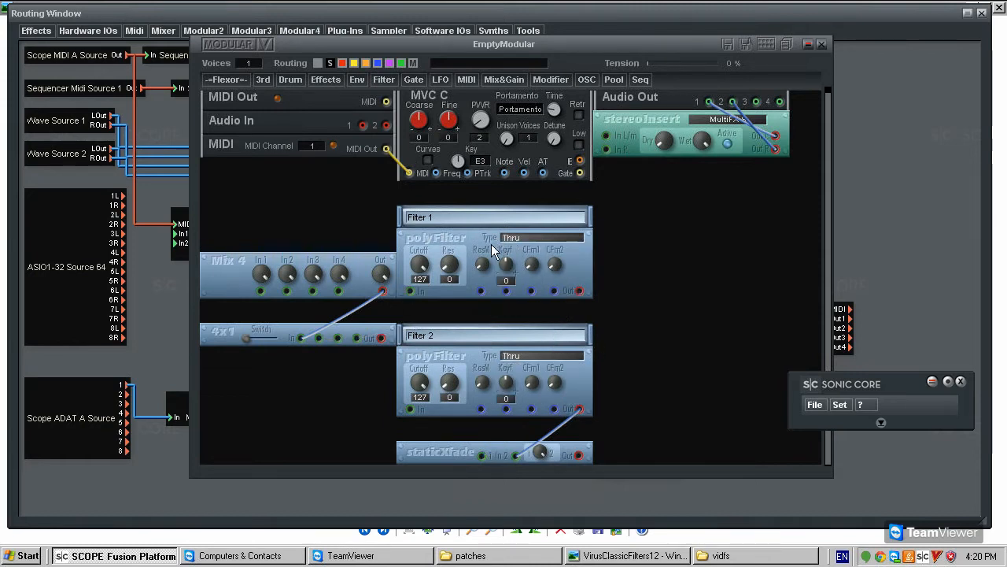
pyautogui.click(522, 354)
pyautogui.click(343, 387)
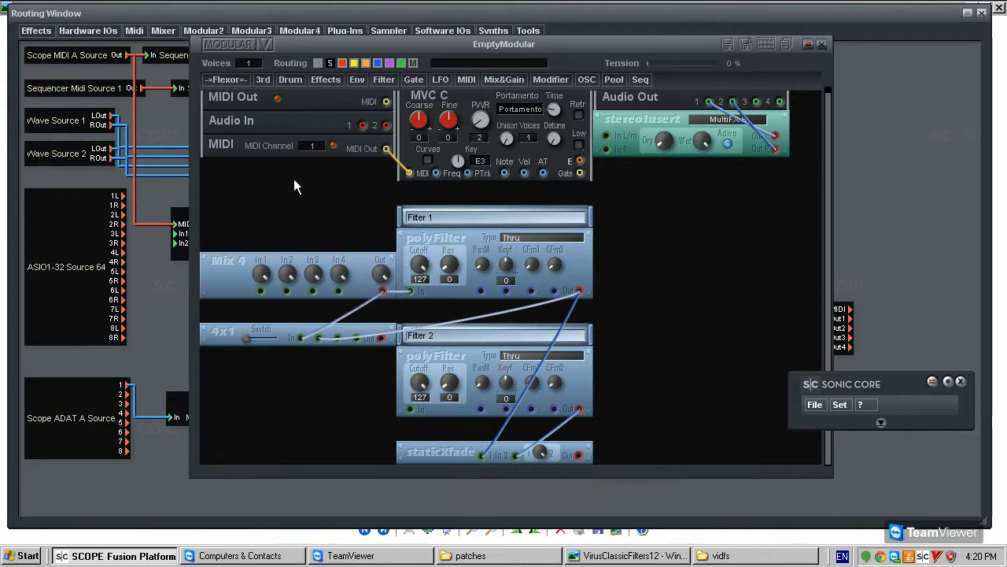
pyautogui.moveTo(287, 264); pyautogui.dragTo(287, 250)
pyautogui.moveTo(359, 274); pyautogui.dragTo(384, 297)
# Consult the Virus Classic Filters diagram in the picture viewer for the serial, parallel and split routings, and return to the modular patch.
pyautogui.click(648, 558)
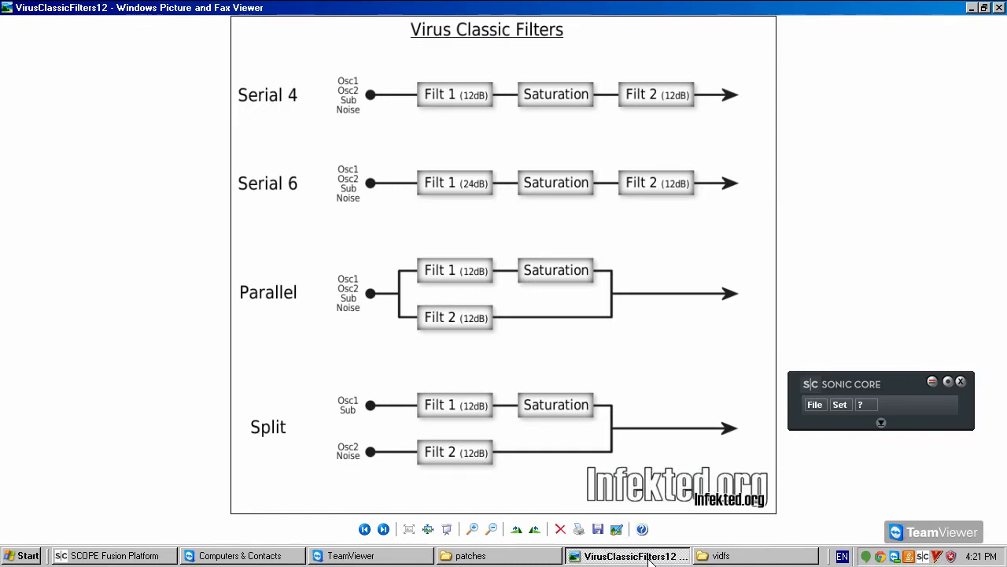
pyautogui.click(164, 559)
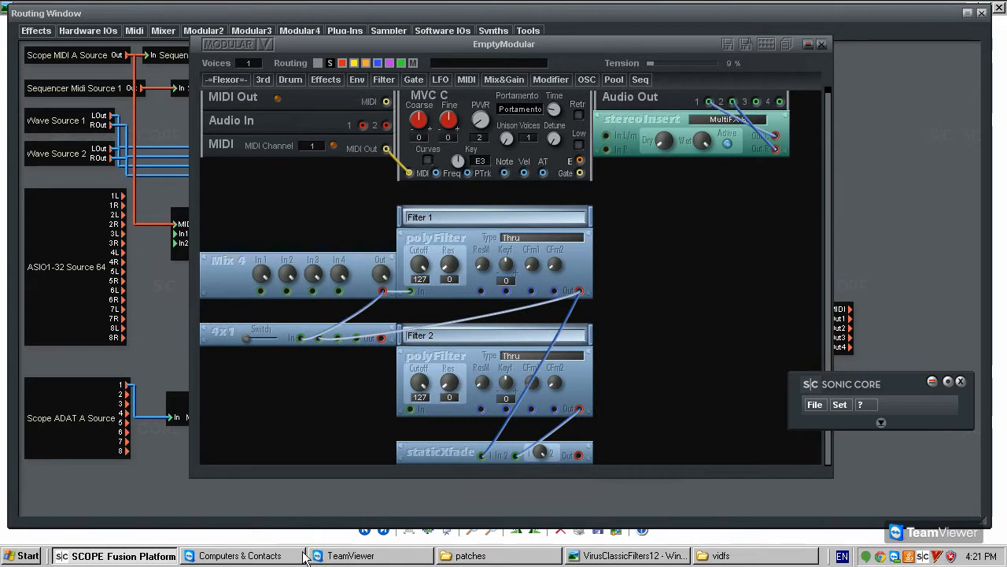
pyautogui.click(653, 555)
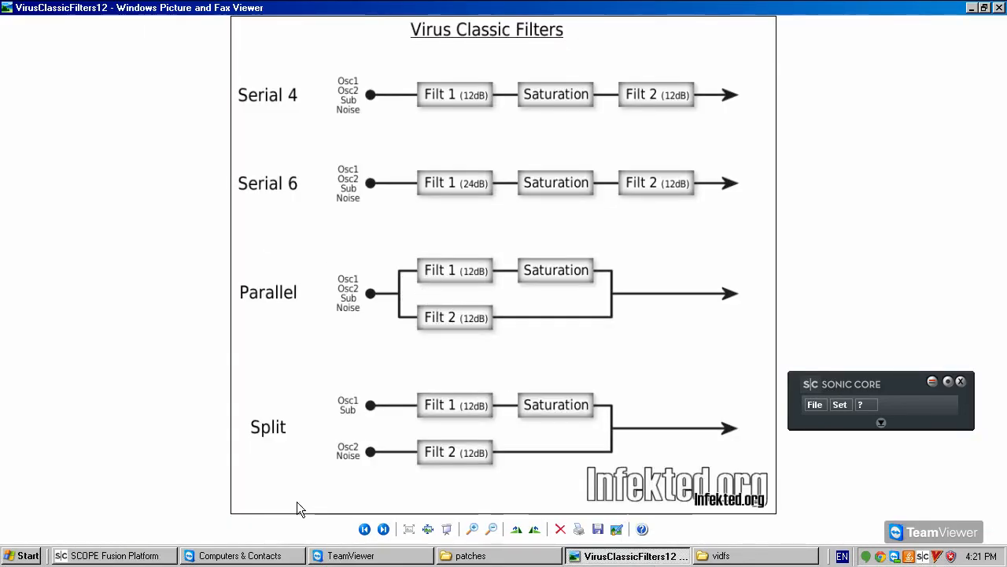
pyautogui.click(150, 555)
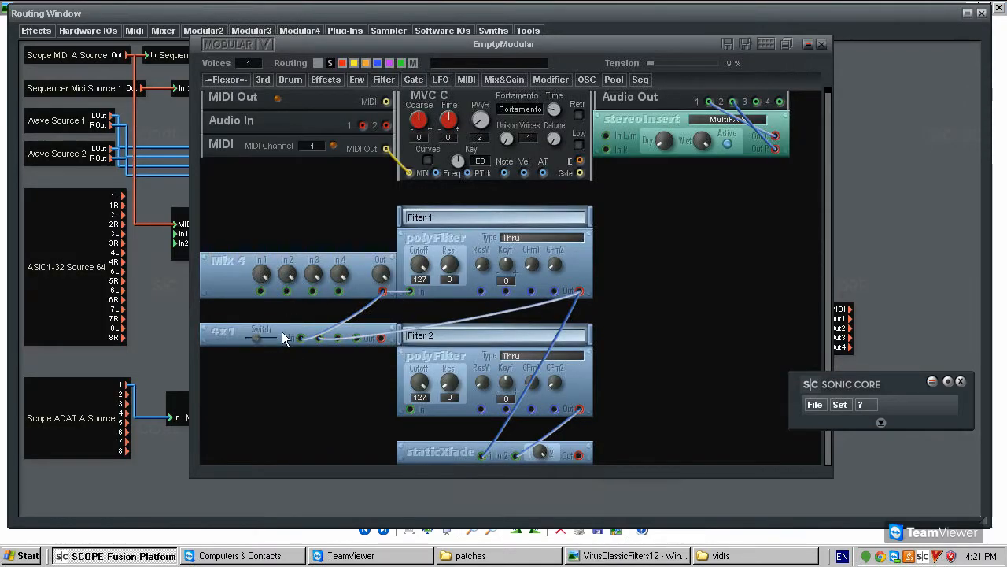
# Connect the 4x1 switch's output to the input of the Filter 2 polyFilter.
pyautogui.moveTo(499, 316); pyautogui.dragTo(496, 316)
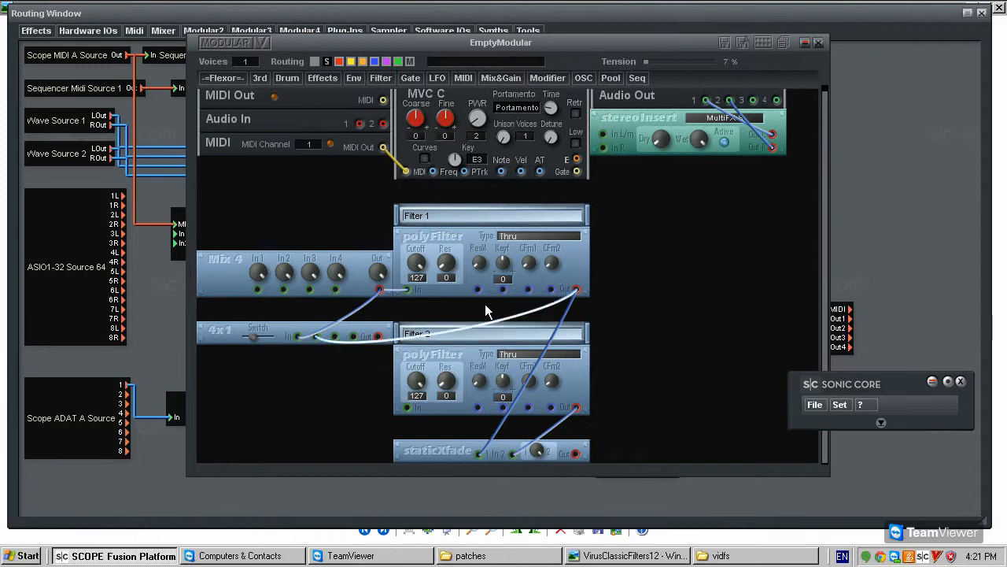
pyautogui.click(336, 342)
pyautogui.moveTo(336, 341); pyautogui.dragTo(327, 342)
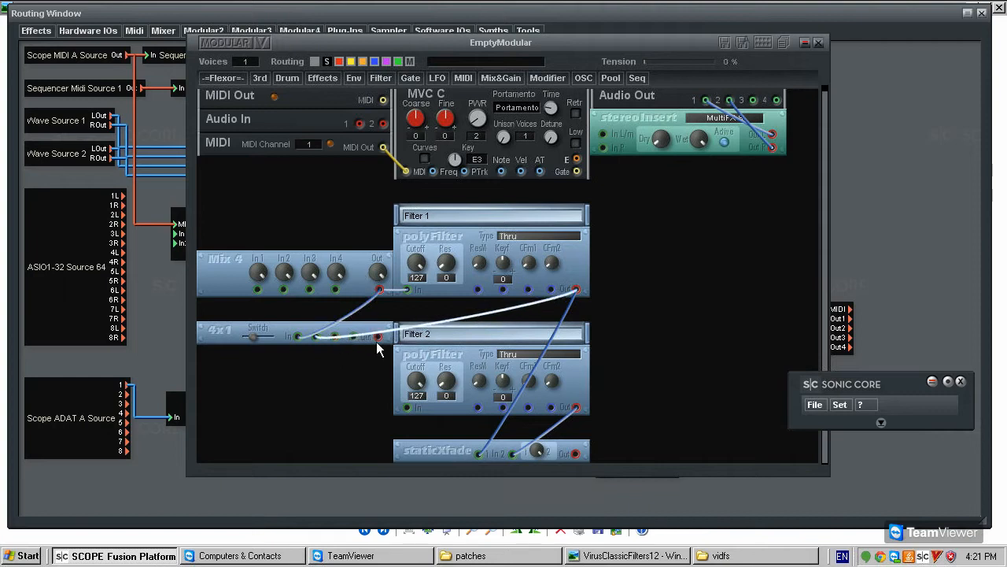
pyautogui.moveTo(378, 337); pyautogui.dragTo(405, 407)
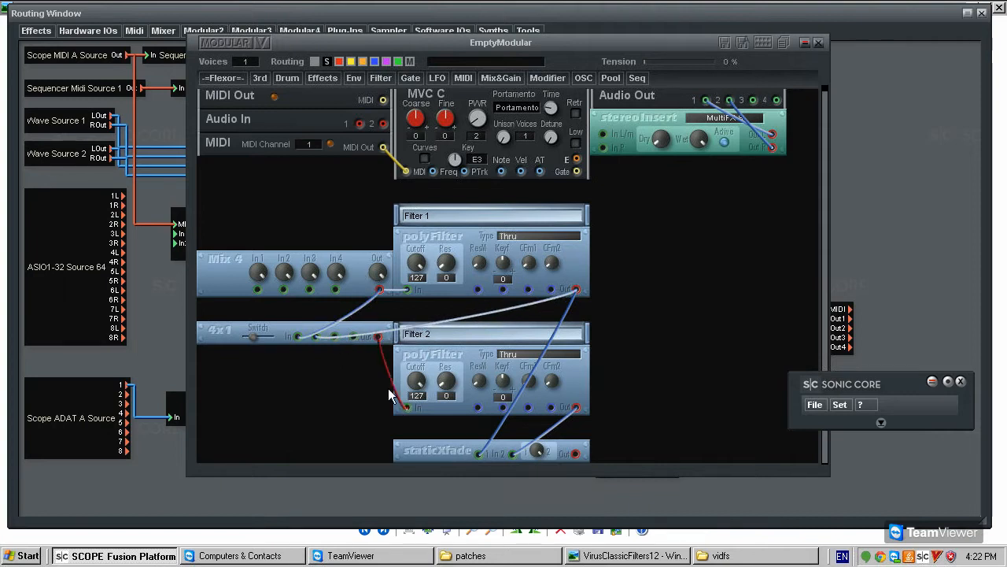
pyautogui.rightClick(381, 345)
pyautogui.click(404, 363)
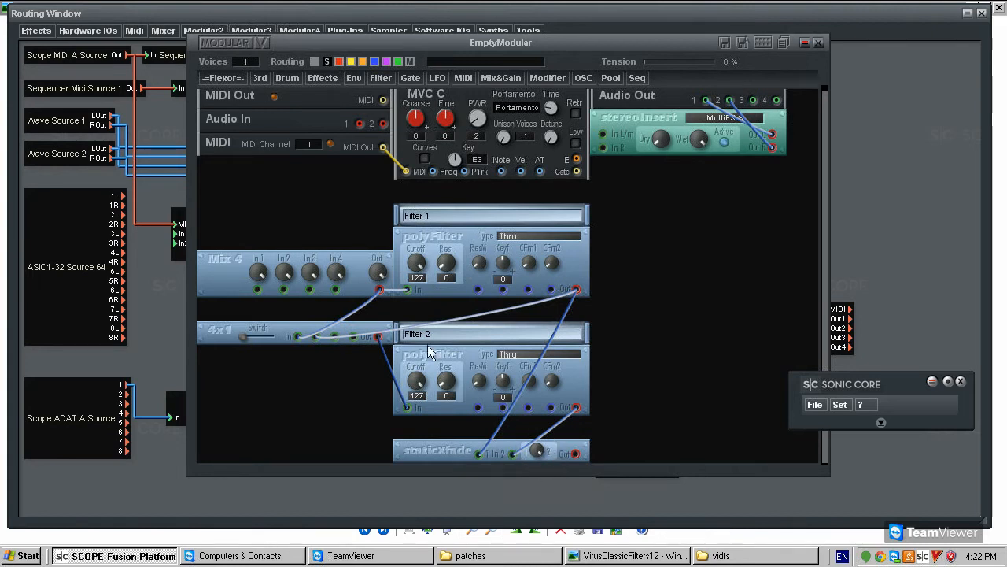
pyautogui.moveTo(464, 353); pyautogui.dragTo(471, 358)
pyautogui.moveTo(582, 247); pyautogui.dragTo(590, 262)
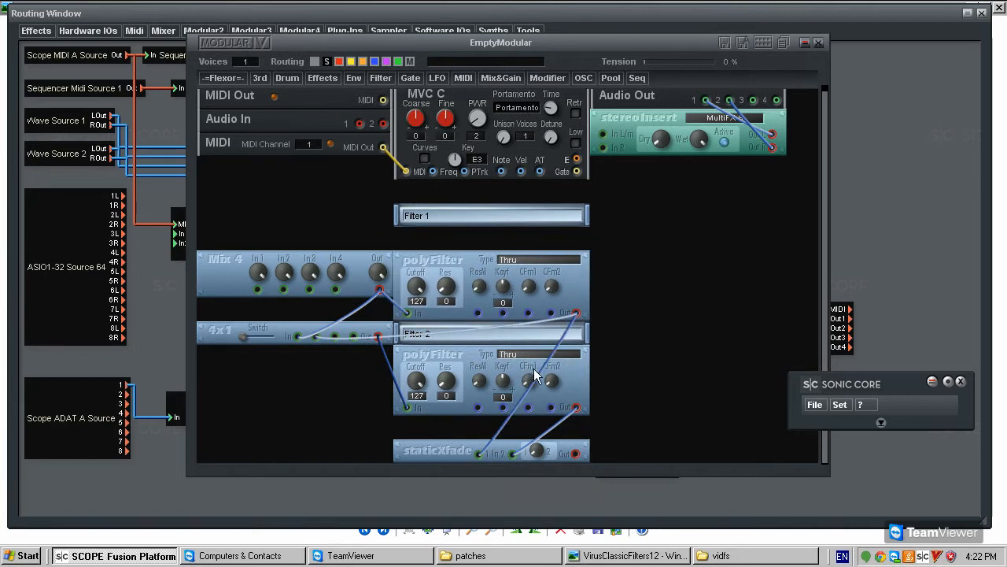
pyautogui.moveTo(430, 263); pyautogui.dragTo(445, 248)
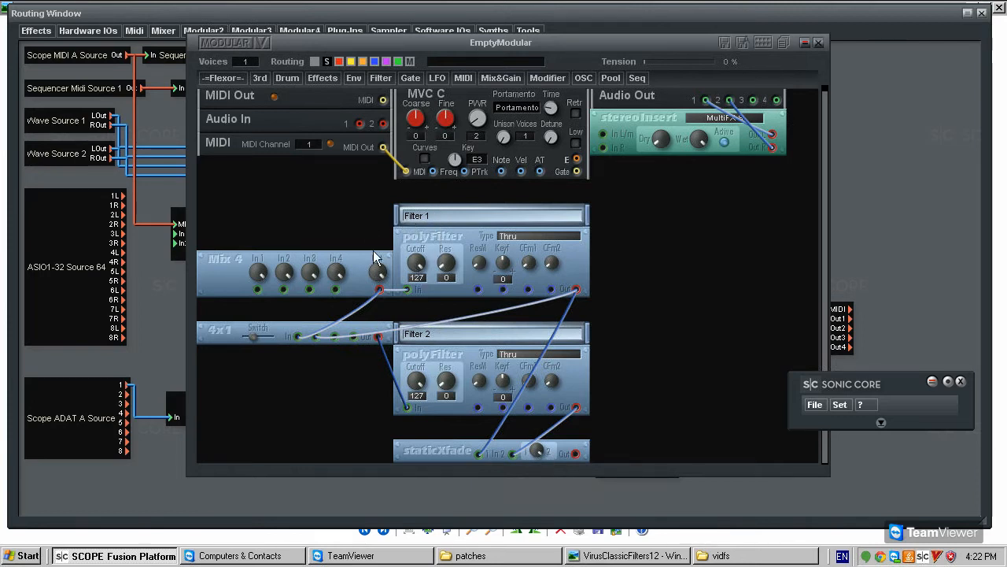
pyautogui.moveTo(426, 248); pyautogui.dragTo(422, 246)
pyautogui.moveTo(436, 353); pyautogui.dragTo(440, 348)
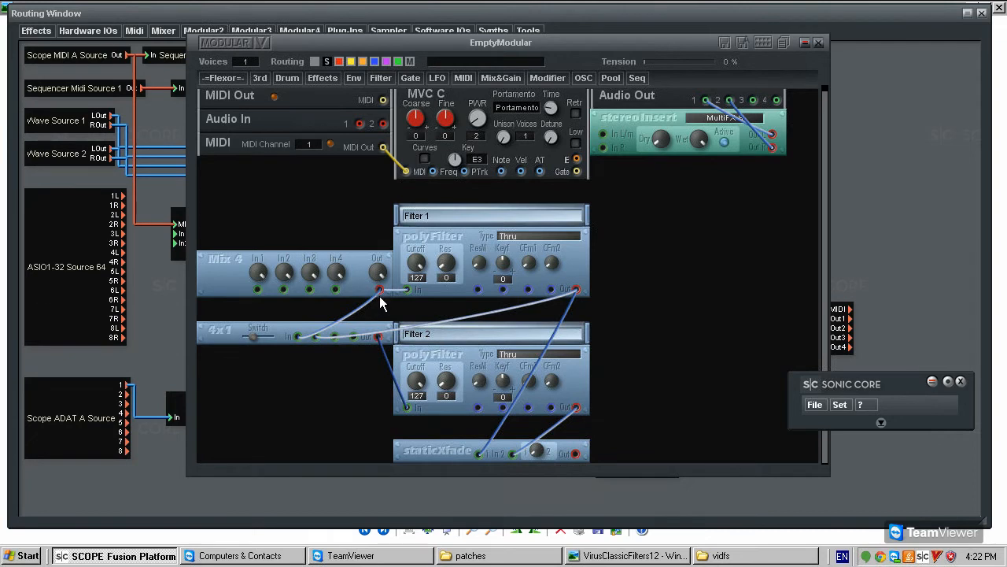
pyautogui.moveTo(384, 293)
pyautogui.mouseDown()
pyautogui.moveTo(383, 279)
pyautogui.moveTo(384, 291)
pyautogui.mouseUp()
pyautogui.moveTo(446, 240); pyautogui.dragTo(450, 243)
pyautogui.moveTo(570, 263); pyautogui.dragTo(569, 259)
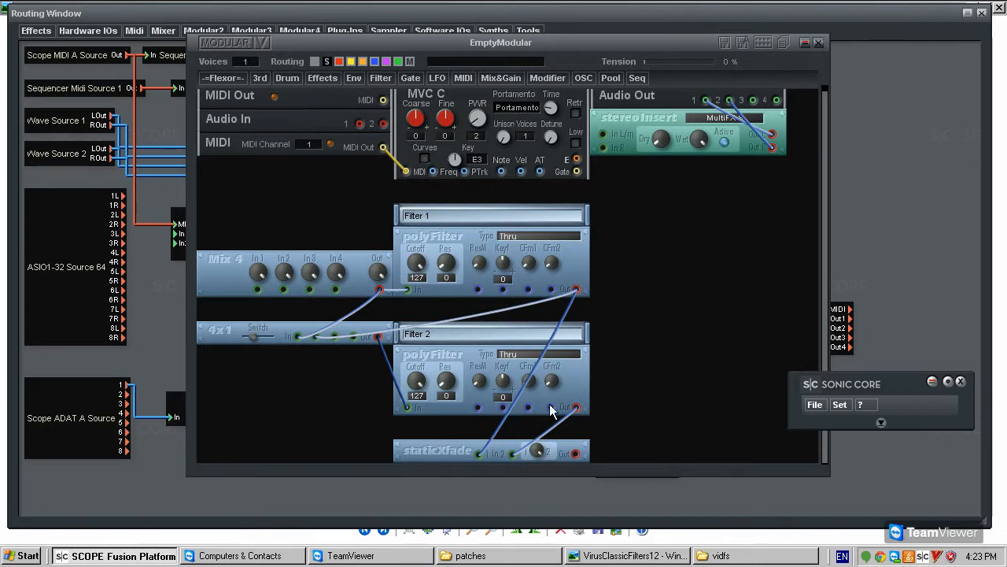
# Move both polyFilters, their labels, the 4x1 switch and the staticXfade into the column under Audio Out, and lower Mix 4 in its column.
pyautogui.moveTo(425, 453); pyautogui.dragTo(616, 446)
pyautogui.moveTo(438, 349); pyautogui.dragTo(634, 372)
pyautogui.moveTo(577, 334); pyautogui.dragTo(773, 356)
pyautogui.moveTo(587, 214); pyautogui.dragTo(790, 224)
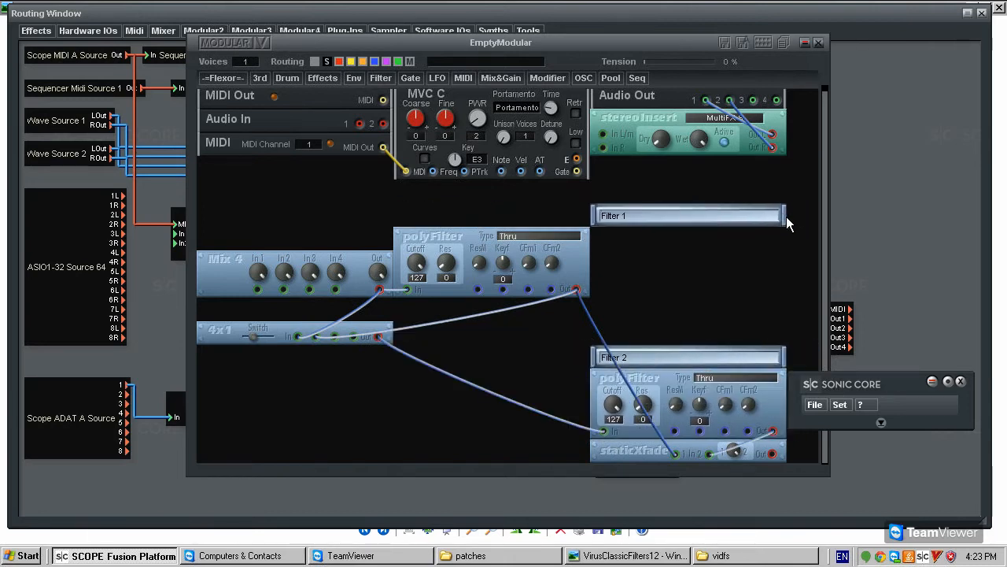
pyautogui.moveTo(548, 263); pyautogui.dragTo(731, 284)
pyautogui.moveTo(226, 330); pyautogui.dragTo(619, 330)
pyautogui.moveTo(369, 263); pyautogui.dragTo(361, 392)
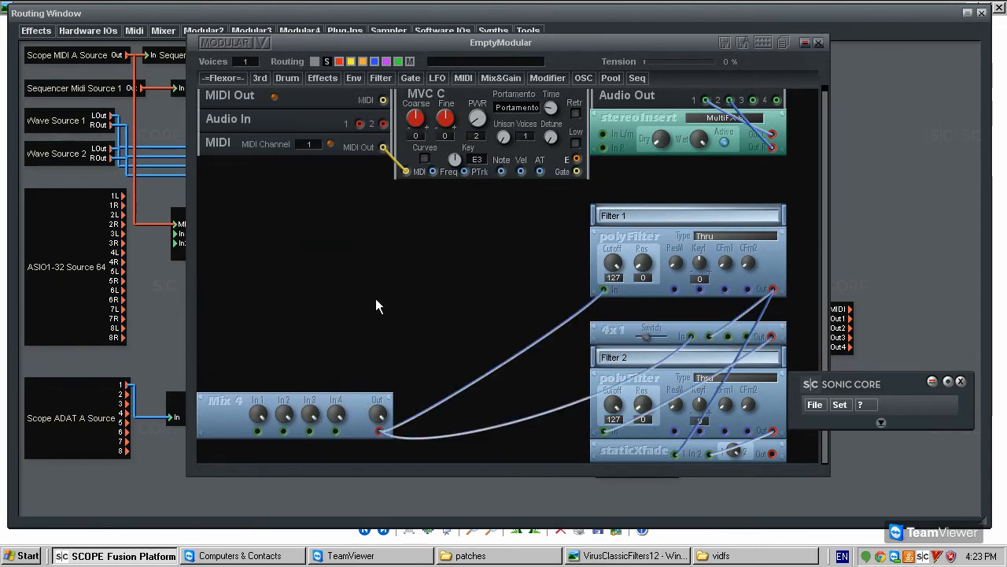
# Add a Flexor NBL Aliasaw Gate oscillator to the patch below the MIDI module.
pyautogui.click(224, 79)
pyautogui.moveTo(236, 174)
pyautogui.moveTo(305, 177)
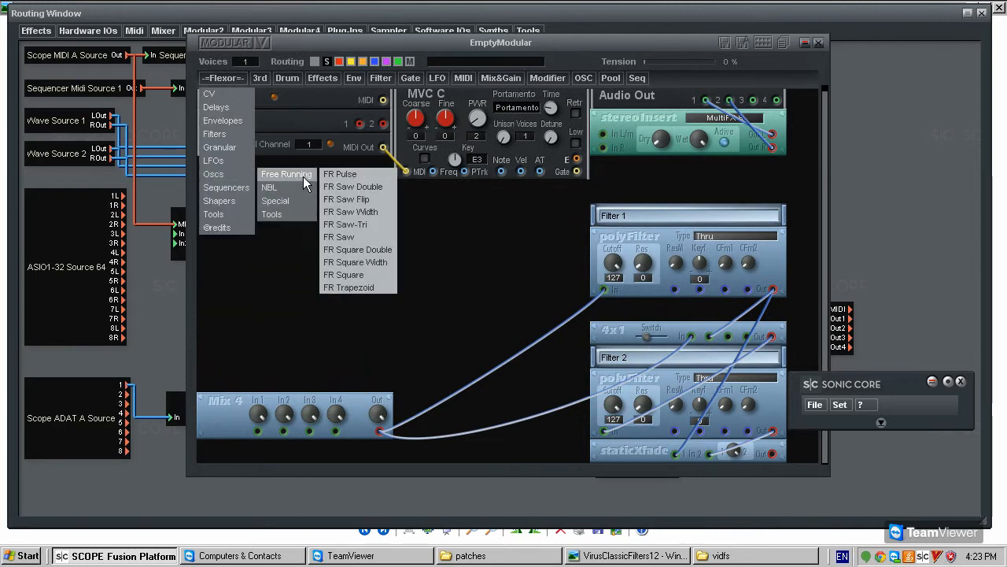
pyautogui.moveTo(302, 203)
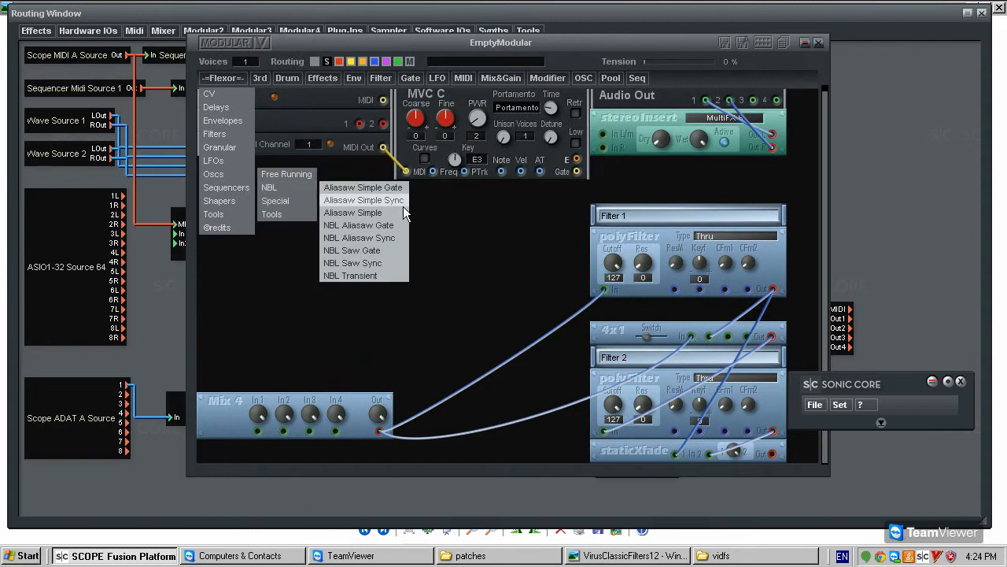
pyautogui.click(392, 229)
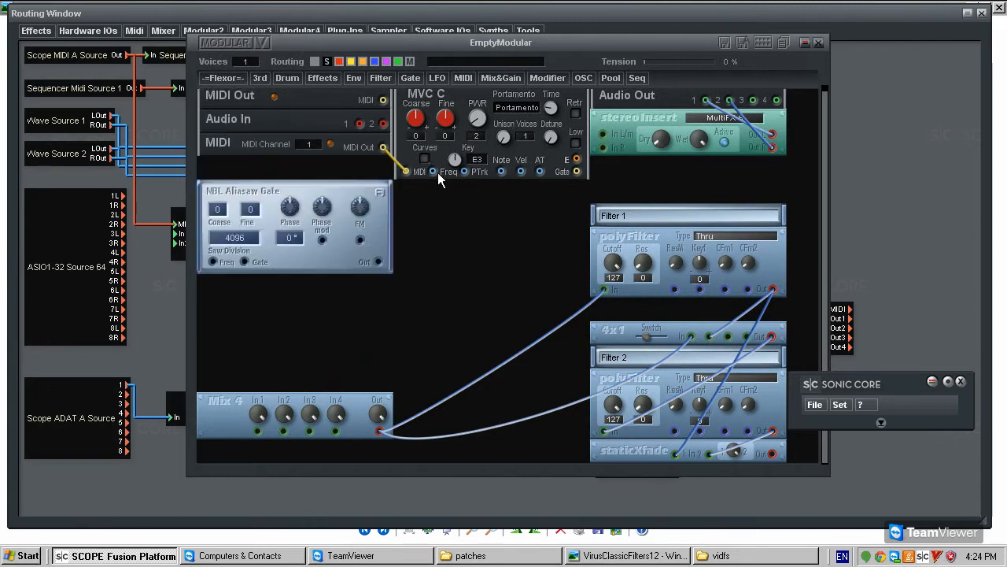
# Connect MVC C's Freq output to the Aliasaw oscillator's Freq input, and the oscillator's output to Mix 4's In 1.
pyautogui.click(213, 261)
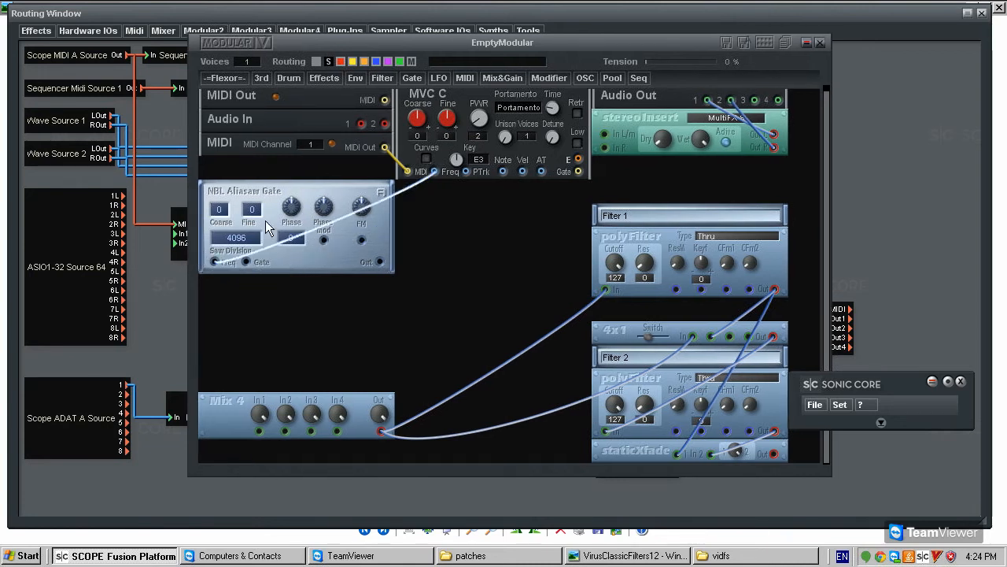
pyautogui.moveTo(379, 263); pyautogui.dragTo(259, 431)
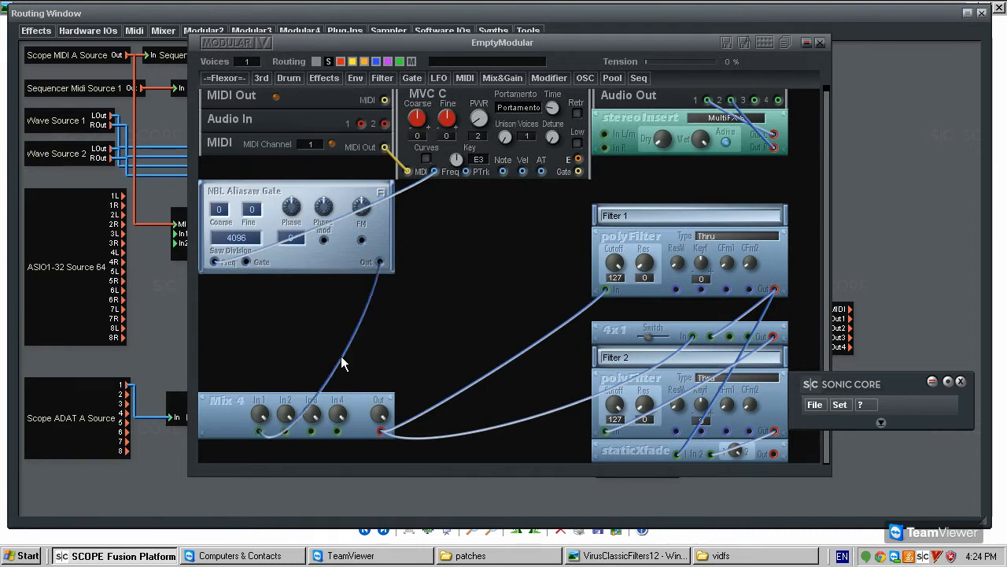
pyautogui.moveTo(270, 191)
pyautogui.mouseDown()
pyautogui.moveTo(282, 191)
pyautogui.moveTo(273, 191)
pyautogui.mouseUp()
pyautogui.moveTo(235, 413)
pyautogui.mouseDown()
pyautogui.moveTo(240, 383)
pyautogui.moveTo(234, 407)
pyautogui.moveTo(247, 423)
pyautogui.mouseUp()
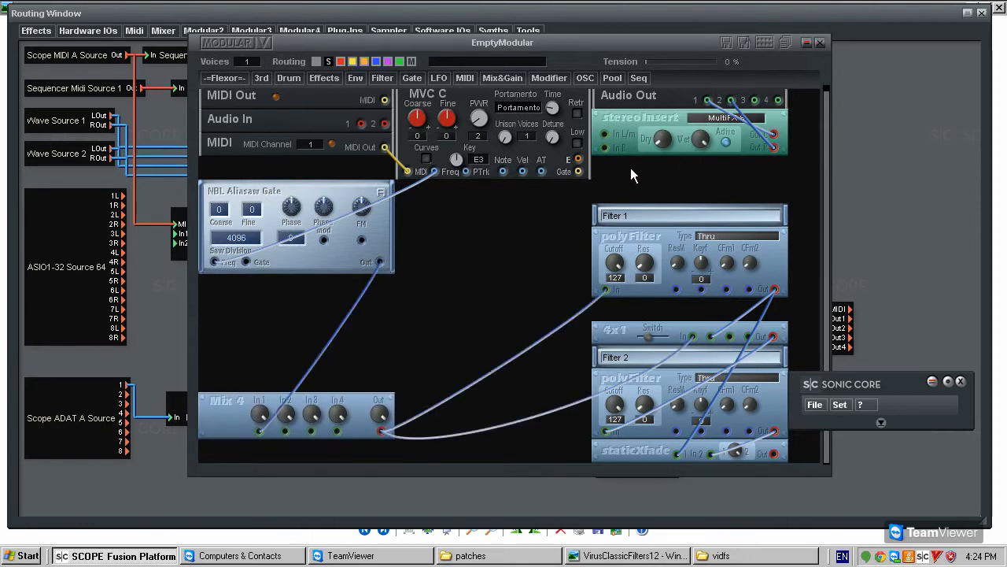
# Add a Poly Out 1 below the stereoInsert, feed it from the staticXfade output, and connect its output to the stereoInsert's In L/M.
pyautogui.click(516, 78)
pyautogui.moveTo(515, 178)
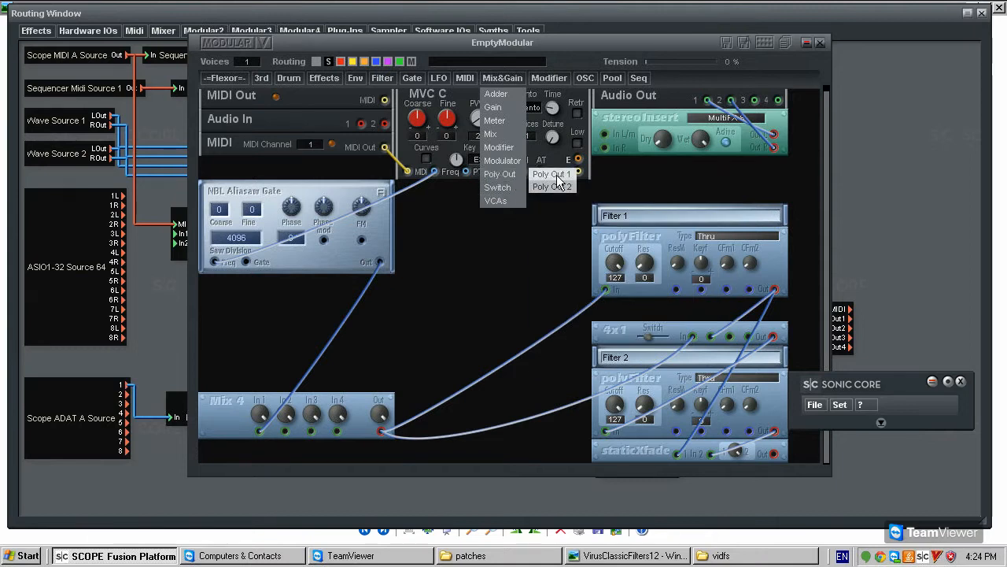
pyautogui.click(557, 177)
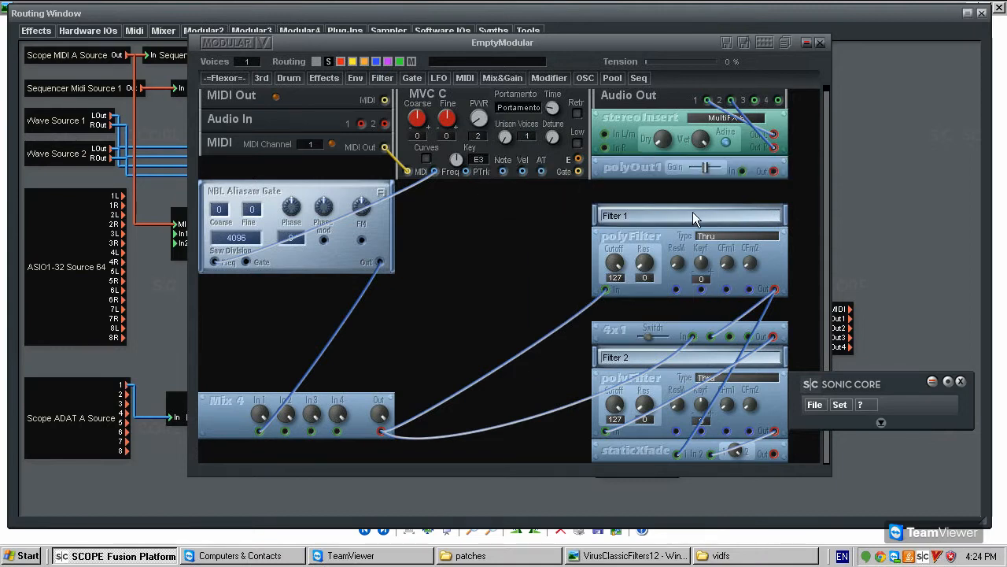
pyautogui.moveTo(774, 455); pyautogui.dragTo(741, 171)
pyautogui.click(605, 133)
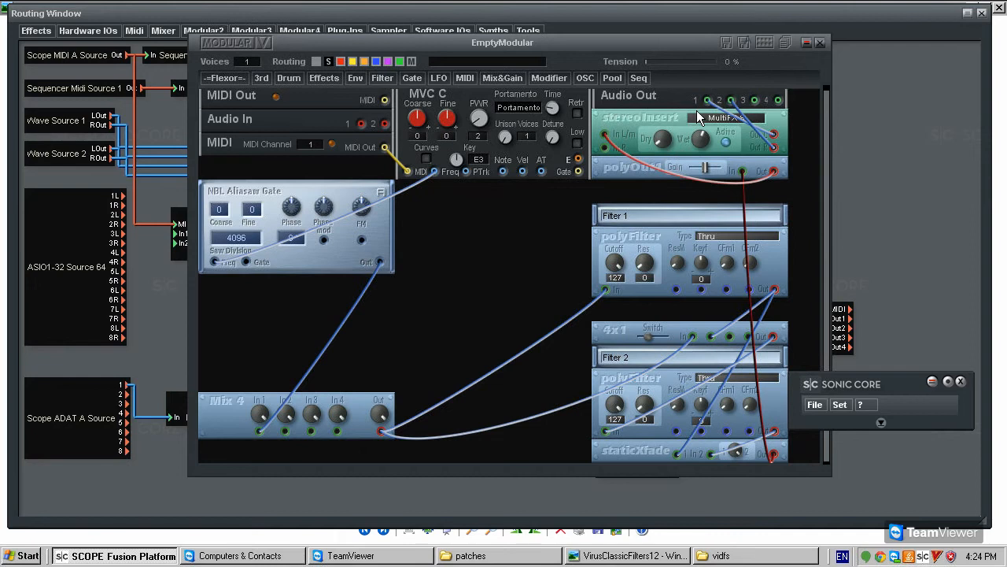
# Add a Linear VCA below the MVC C module.
pyautogui.click(502, 78)
pyautogui.moveTo(513, 203)
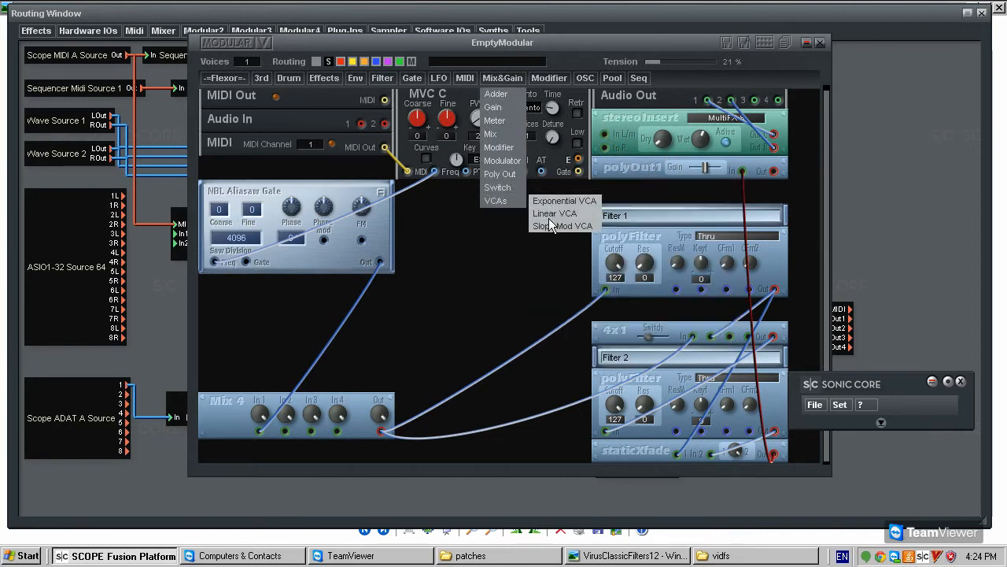
pyautogui.click(555, 213)
pyautogui.click(498, 214)
# Add an ADSR envelope directly below the Lin VCA.
pyautogui.click(355, 78)
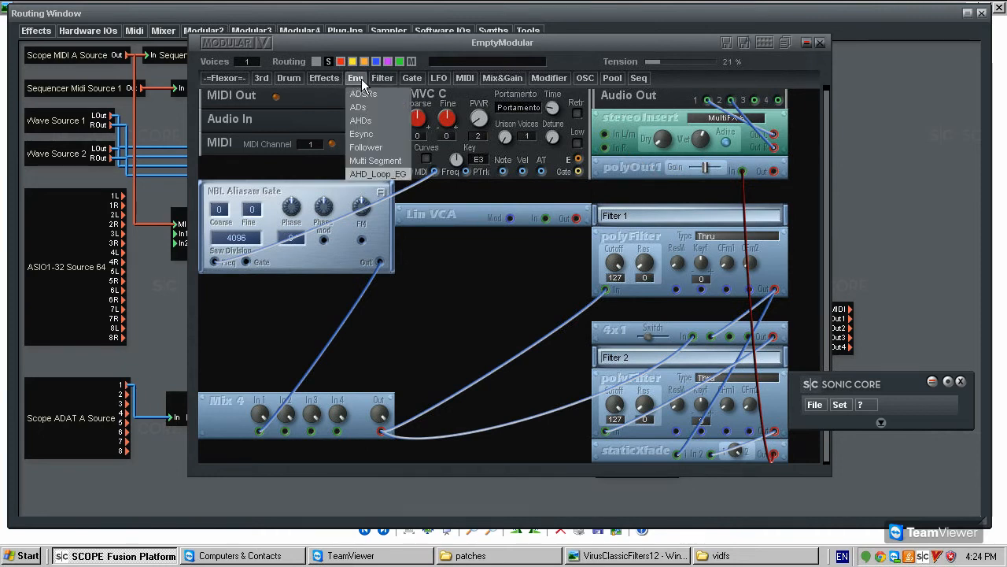
pyautogui.moveTo(368, 96)
pyautogui.click(467, 130)
pyautogui.click(501, 252)
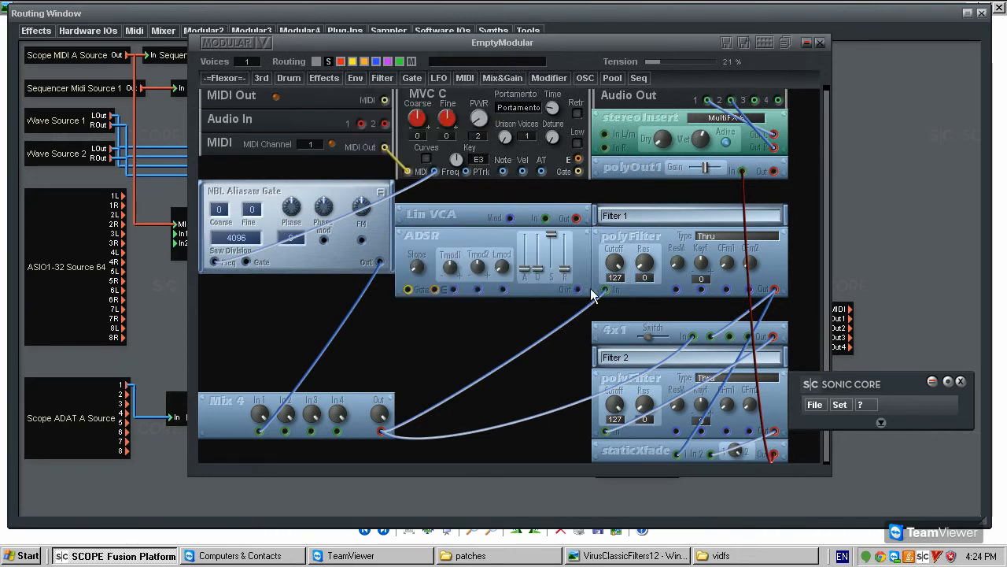
# Connect the ADSR's output to the Lin VCA's Mod input, and its Gate and E inputs to MVC C's Gate and E outputs.
pyautogui.moveTo(509, 218); pyautogui.dragTo(565, 289)
pyautogui.moveTo(407, 288); pyautogui.dragTo(578, 170)
pyautogui.click(434, 290)
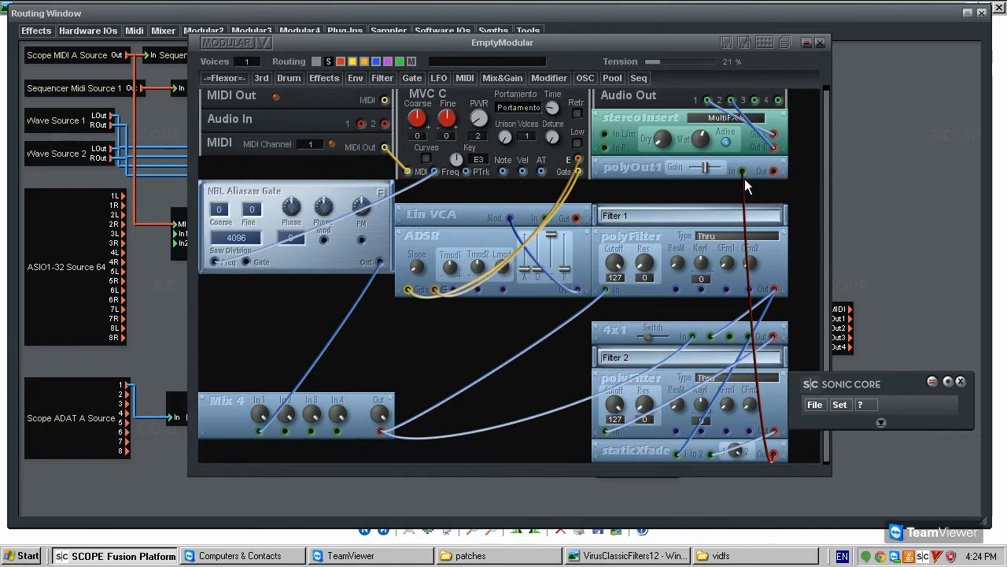
# Reroute the staticXfade output through the Lin VCA into polyOut1, and raise polyOut1's gain.
pyautogui.press('Delete')
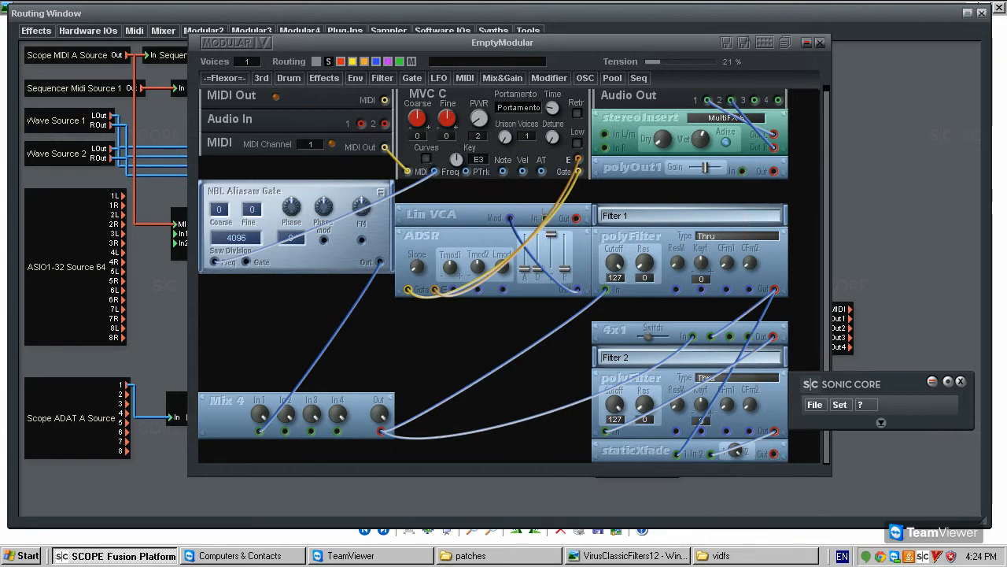
pyautogui.moveTo(576, 218); pyautogui.dragTo(604, 134)
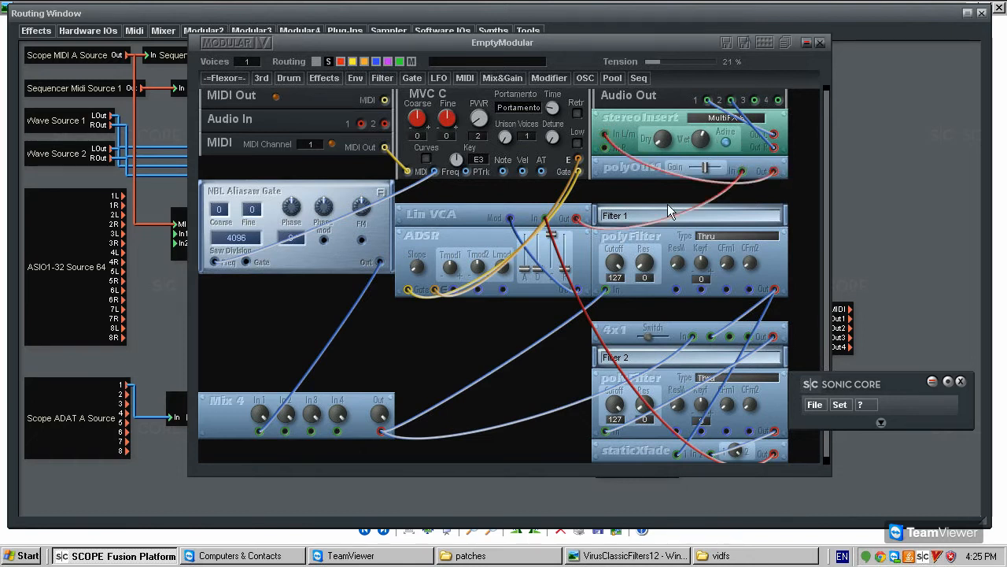
pyautogui.moveTo(709, 168); pyautogui.dragTo(729, 169)
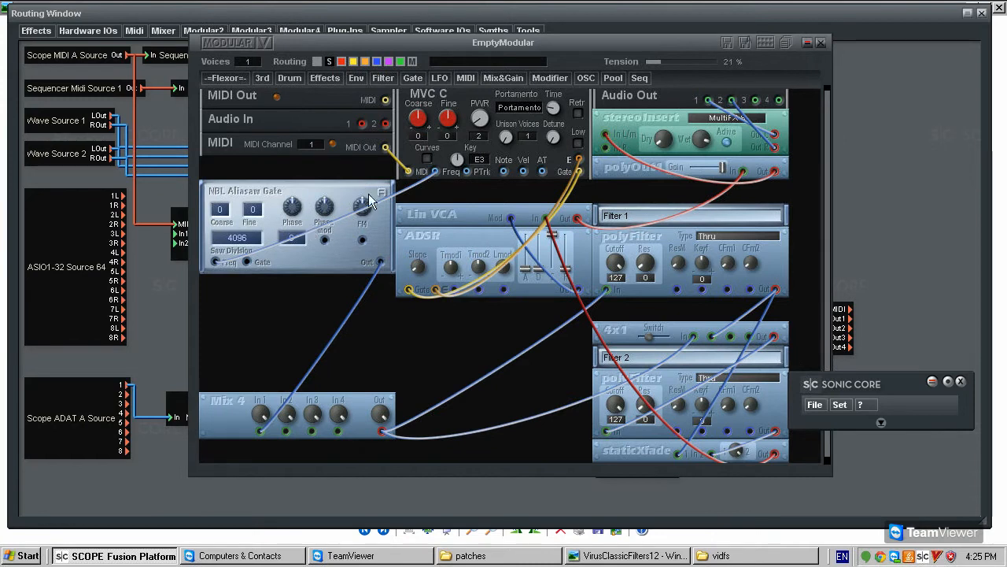
# Add a Freq Divider oscillator shaper between the NBL Aliasaw Gate and Mix 4 modules.
pyautogui.click(233, 77)
pyautogui.moveTo(247, 167)
pyautogui.moveTo(242, 201)
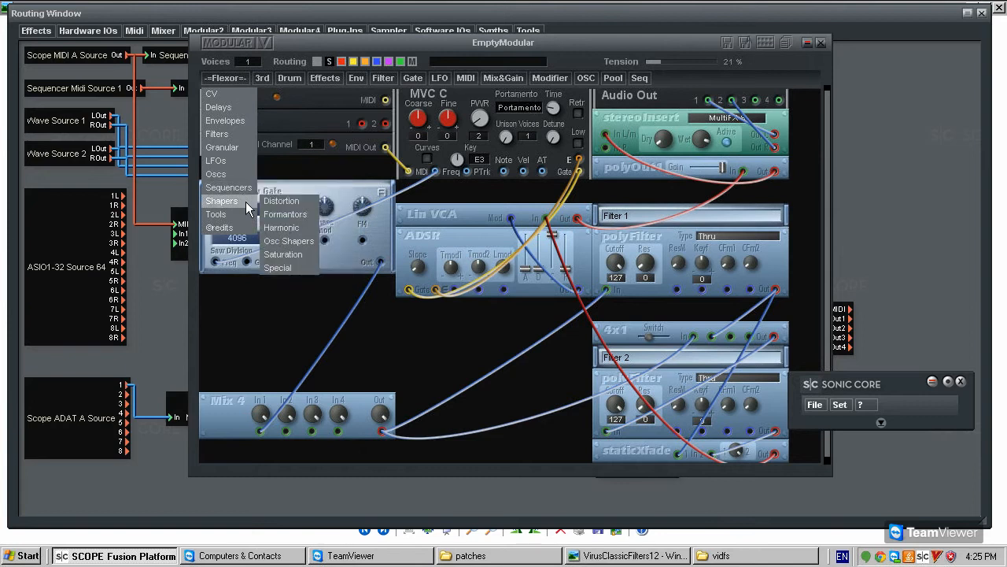
pyautogui.moveTo(307, 245)
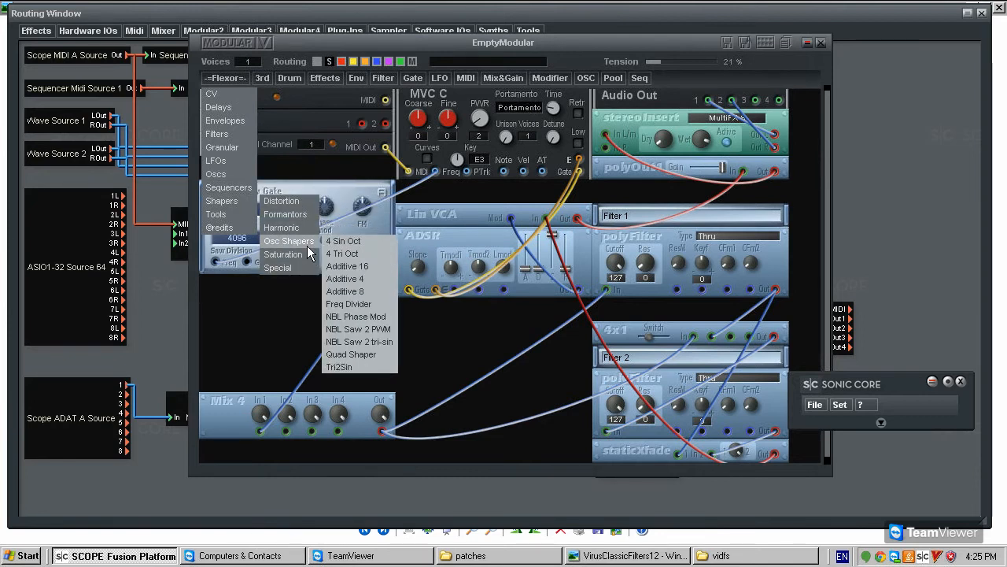
pyautogui.click(356, 307)
pyautogui.click(303, 317)
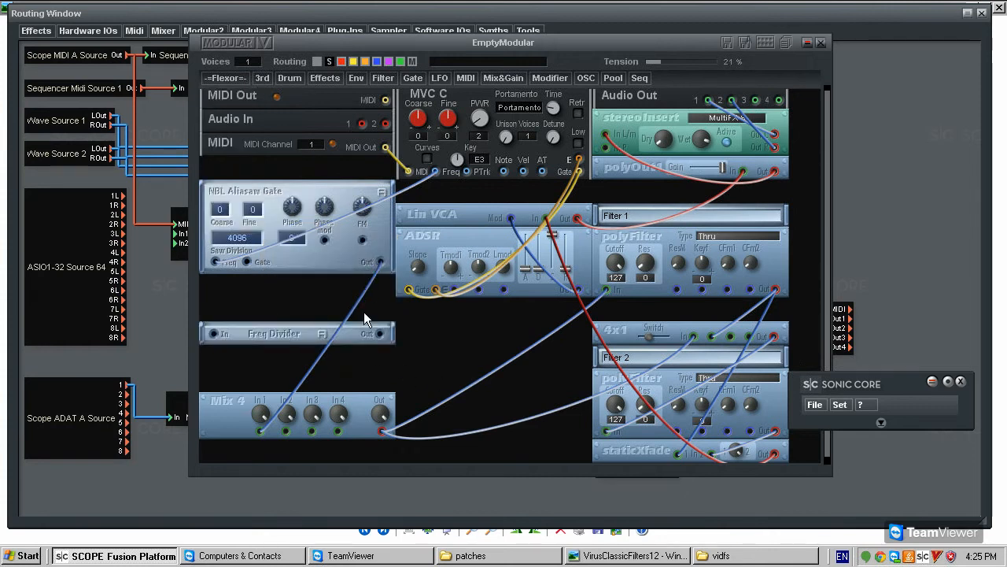
# Read the Freq Divider module's description, moving it clear of the oscillator, and close it.
pyautogui.click(324, 335)
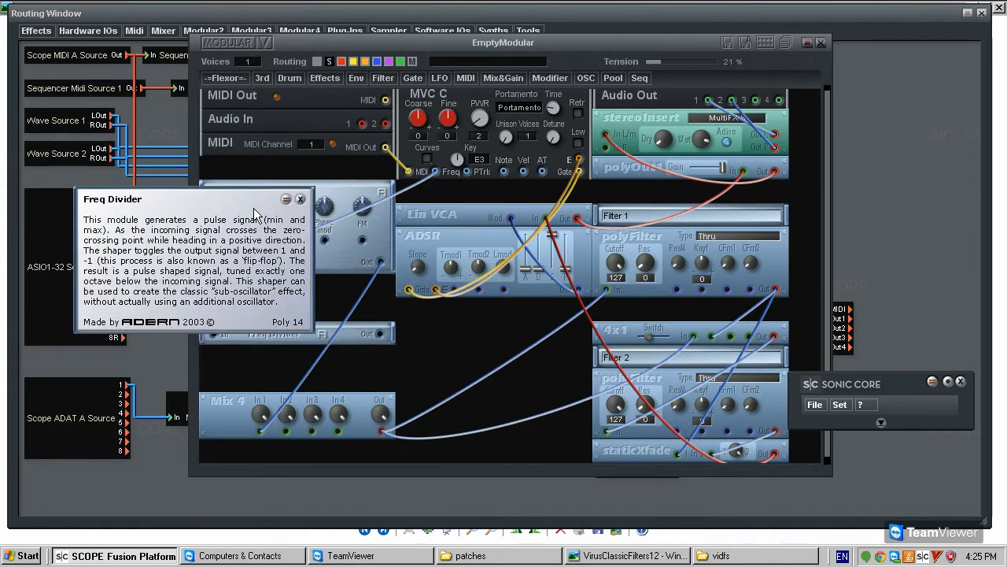
pyautogui.moveTo(255, 214); pyautogui.dragTo(555, 218)
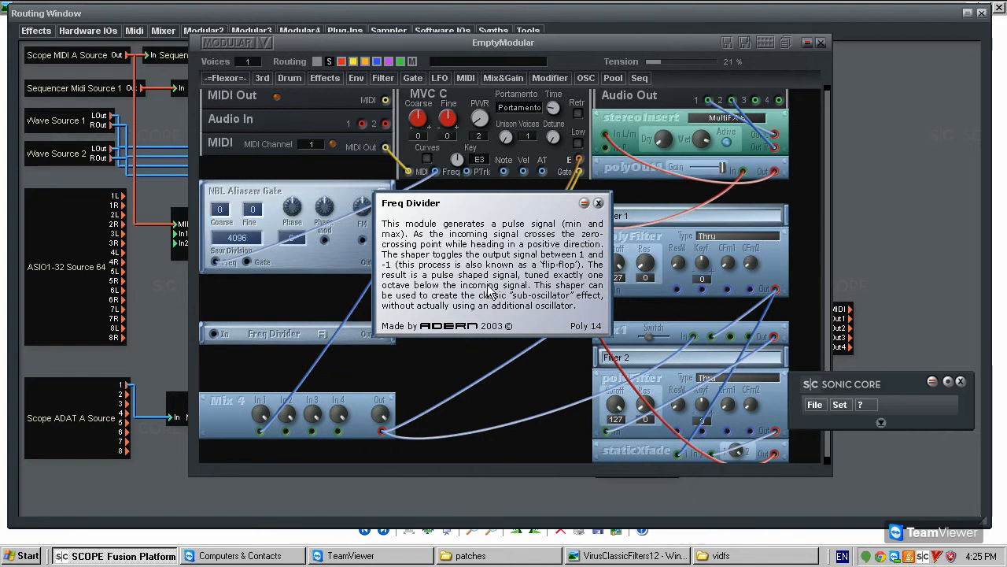
pyautogui.click(598, 203)
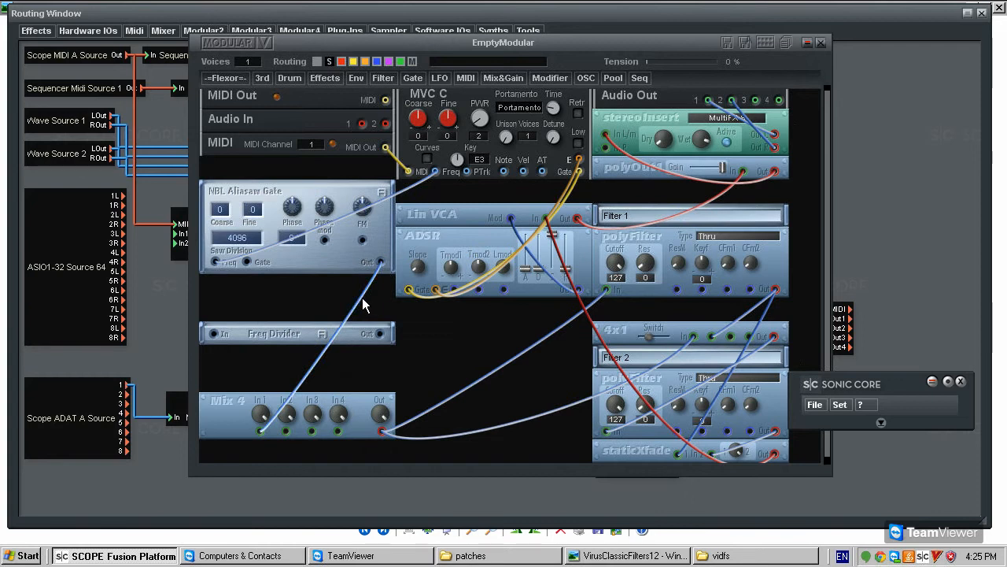
# Connect the NBL Aliasaw Gate's output to the Freq Divider's input, and the Freq Divider's output to Mix 4's In 2.
pyautogui.click(381, 261)
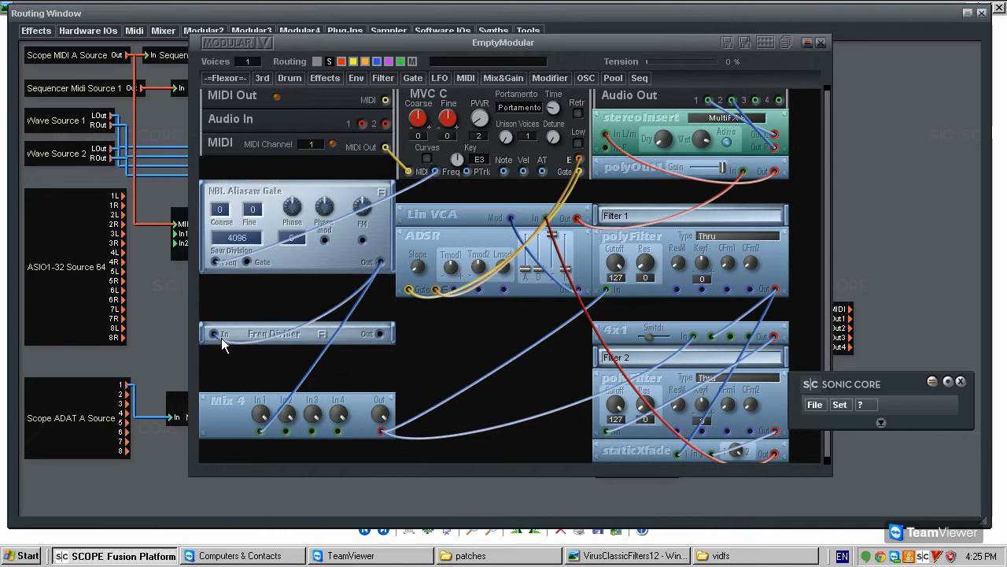
pyautogui.click(215, 334)
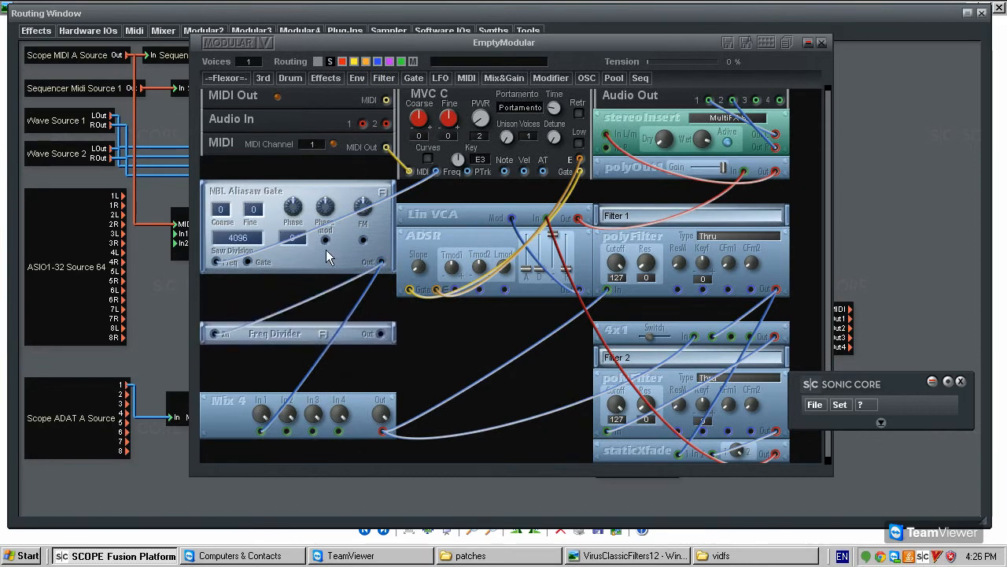
pyautogui.moveTo(380, 333); pyautogui.dragTo(287, 431)
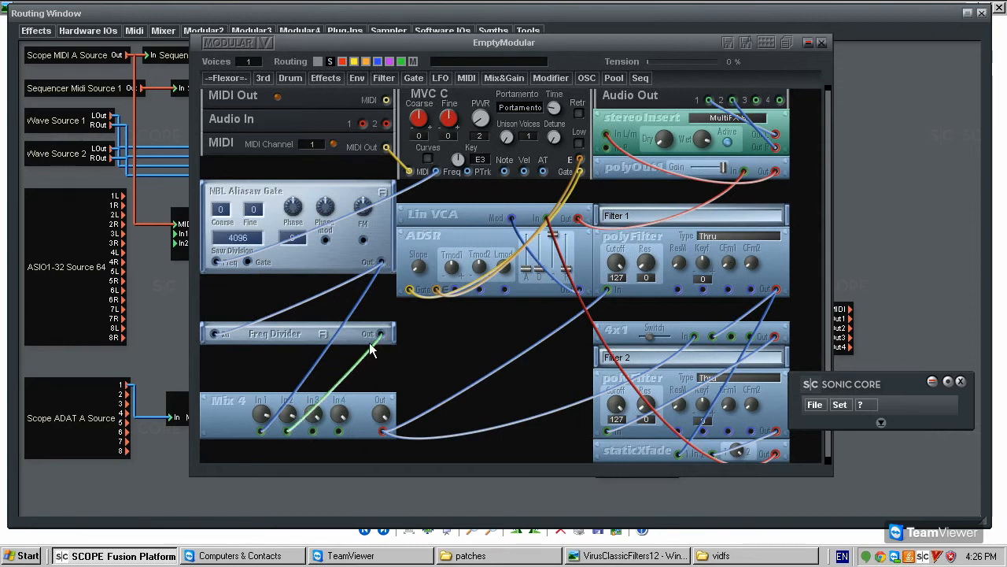
pyautogui.rightClick(365, 356)
pyautogui.click(372, 356)
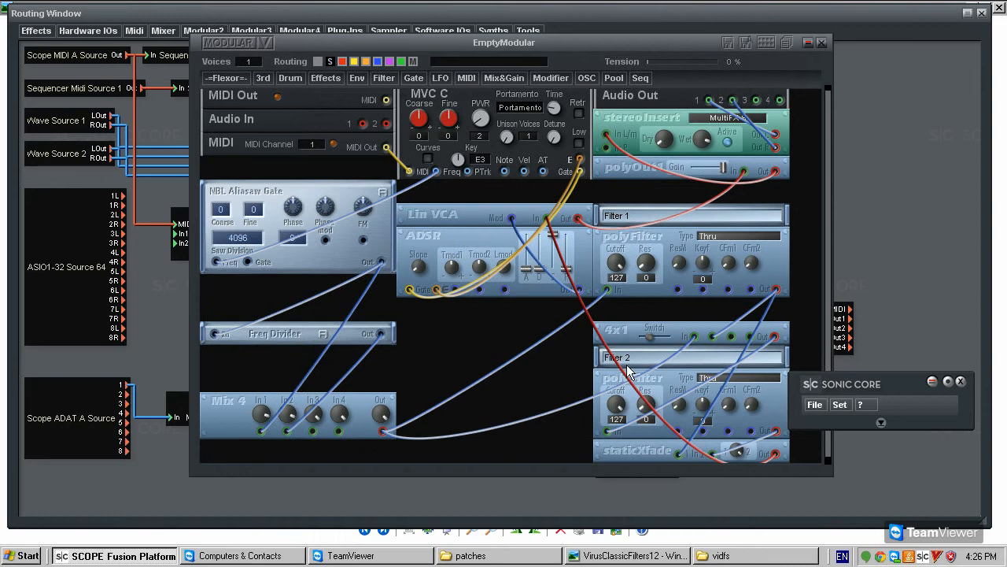
pyautogui.moveTo(314, 337); pyautogui.dragTo(303, 362)
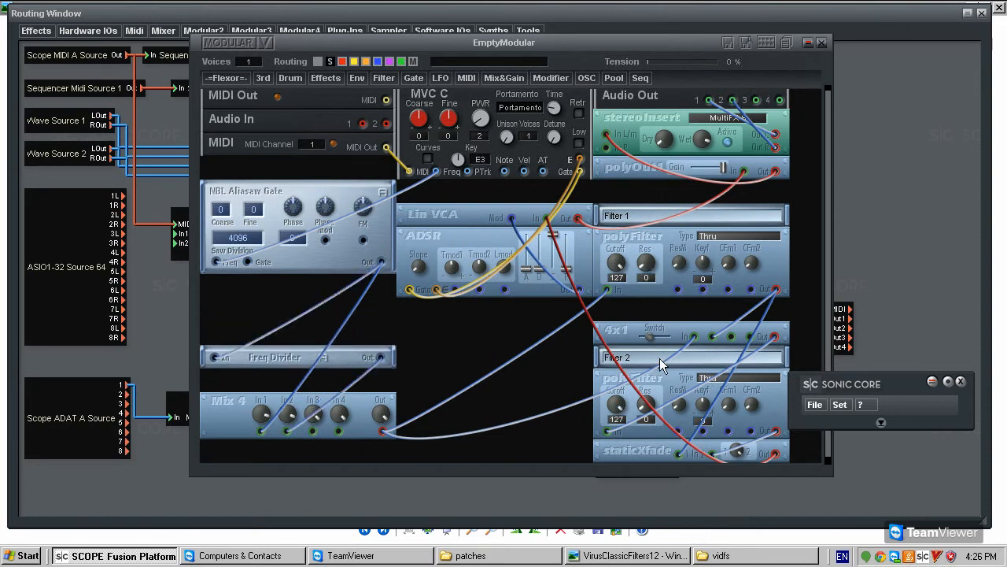
pyautogui.moveTo(360, 359); pyautogui.dragTo(314, 329)
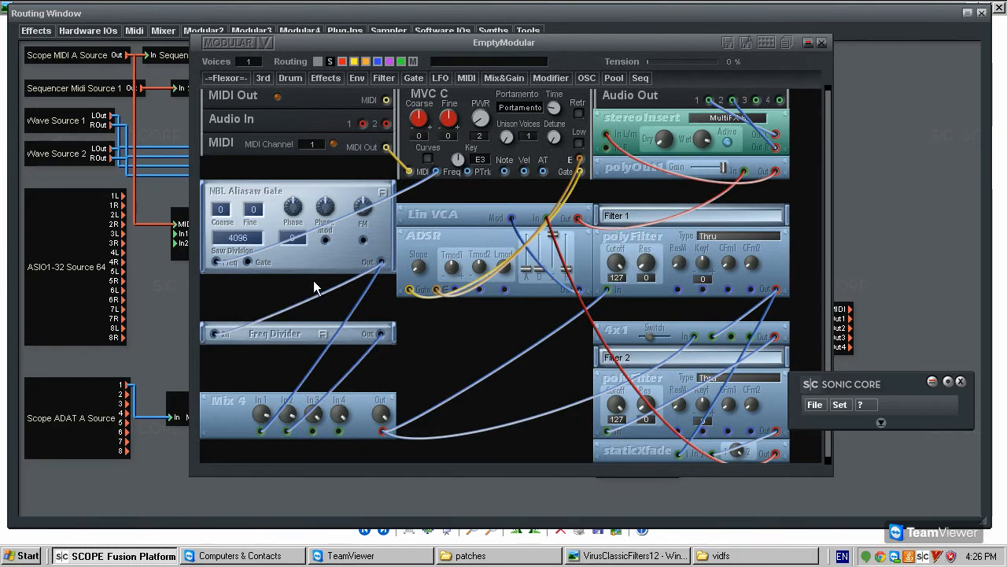
pyautogui.click(822, 43)
pyautogui.moveTo(425, 207); pyautogui.dragTo(481, 231)
pyautogui.doubleClick(195, 246)
pyautogui.click(476, 241)
pyautogui.moveTo(475, 236)
pyautogui.mouseDown()
pyautogui.moveTo(486, 259)
pyautogui.moveTo(481, 243)
pyautogui.mouseUp()
pyautogui.click(357, 78)
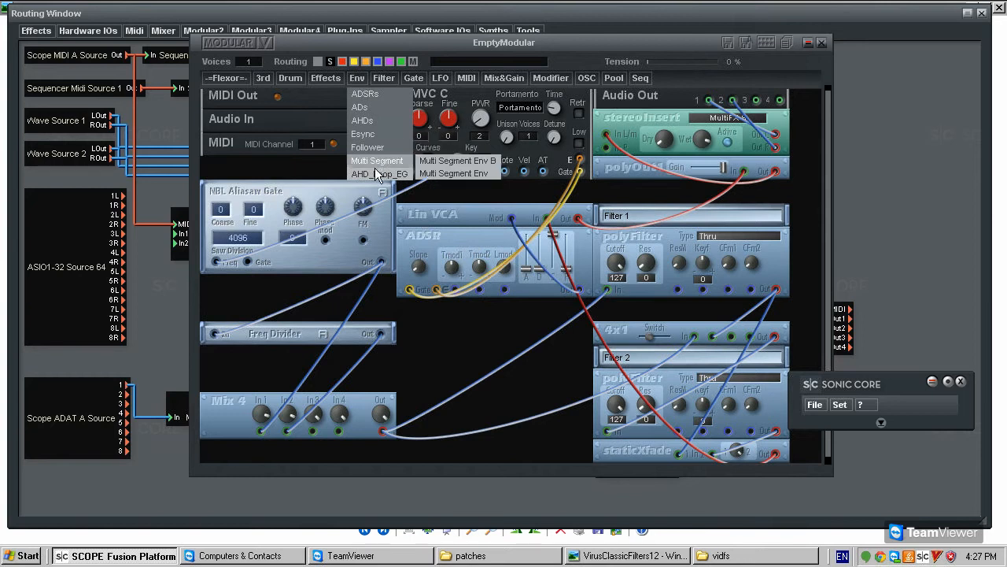
pyautogui.click(457, 357)
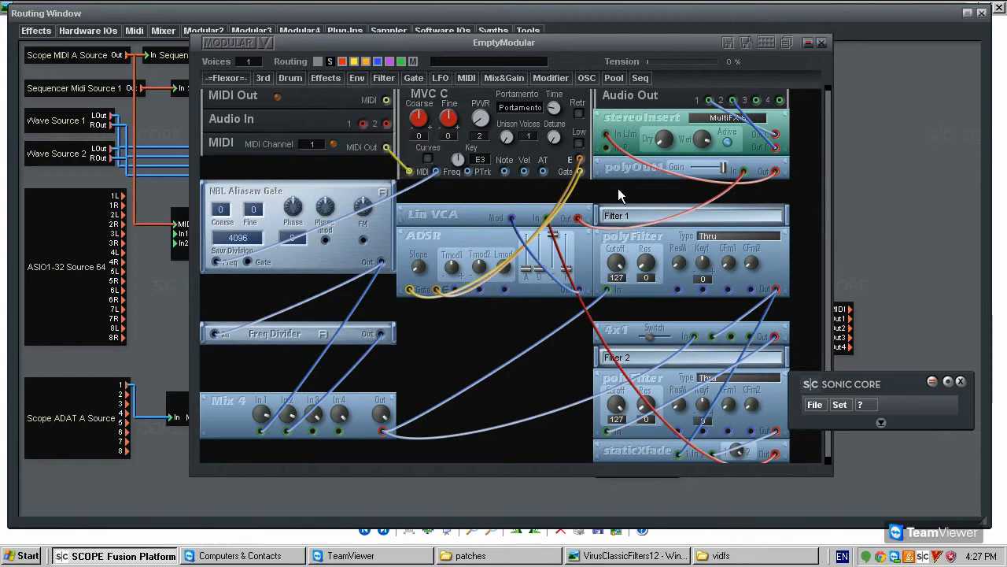
# Close the EmptyModular patch window and open the massive_clone patch from the unconnected Modular device below MultiFX S.
pyautogui.click(822, 44)
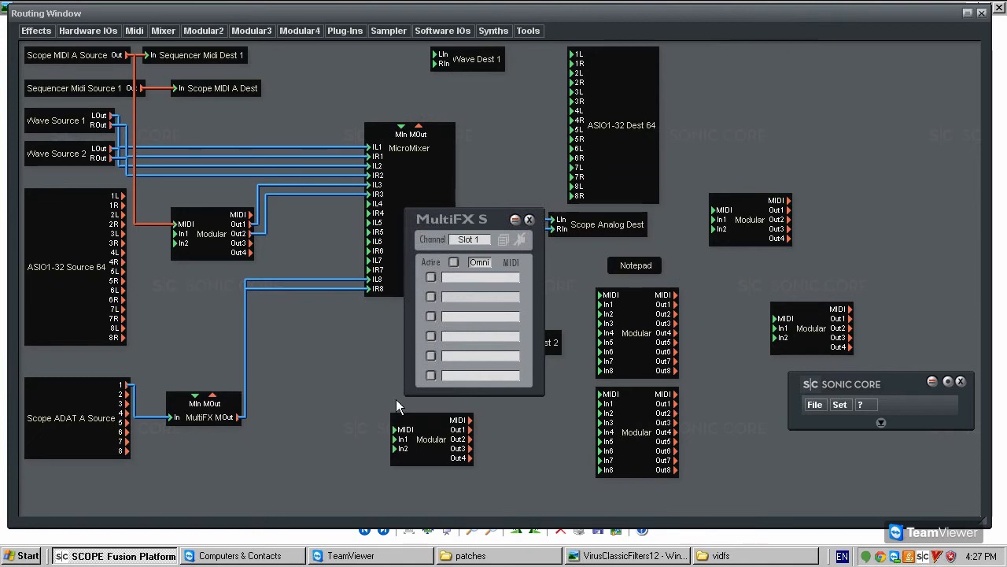
pyautogui.click(430, 445)
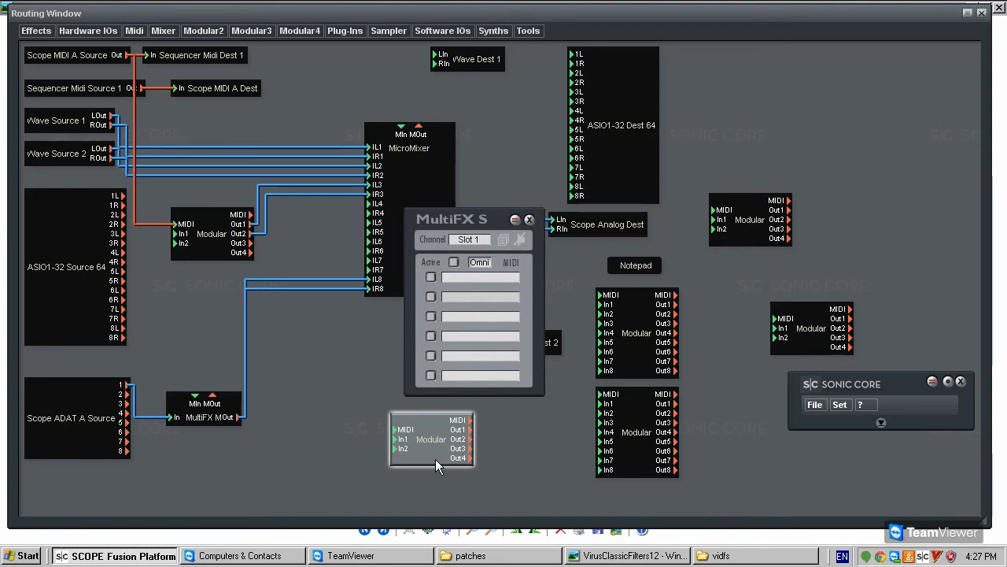
pyautogui.doubleClick(435, 459)
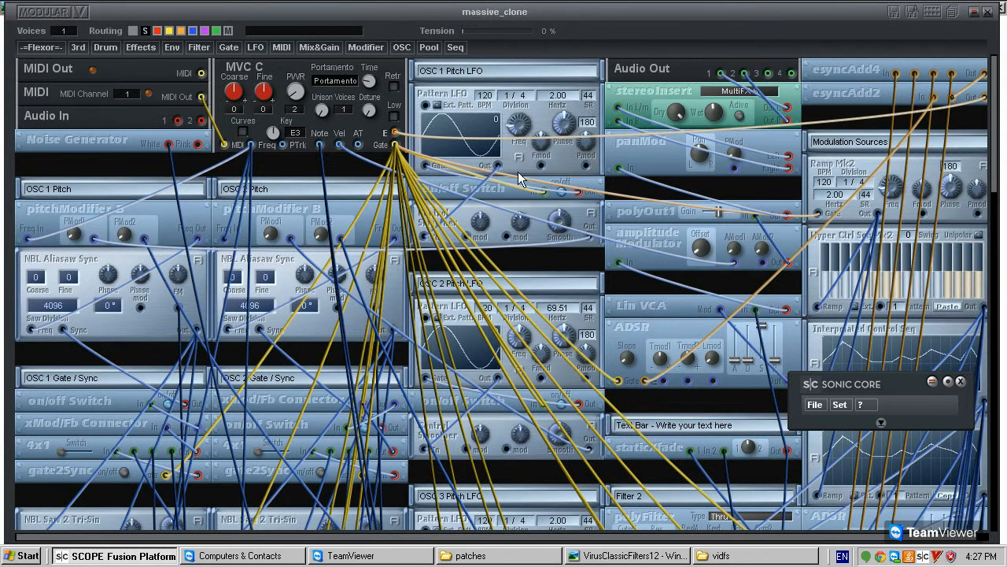
# Examine the module layout and cabling of the massive_clone patch, from the MIDI and audio modules down through the oscillators, LFOs and filters.
pyautogui.scroll(-5, 574, 257)
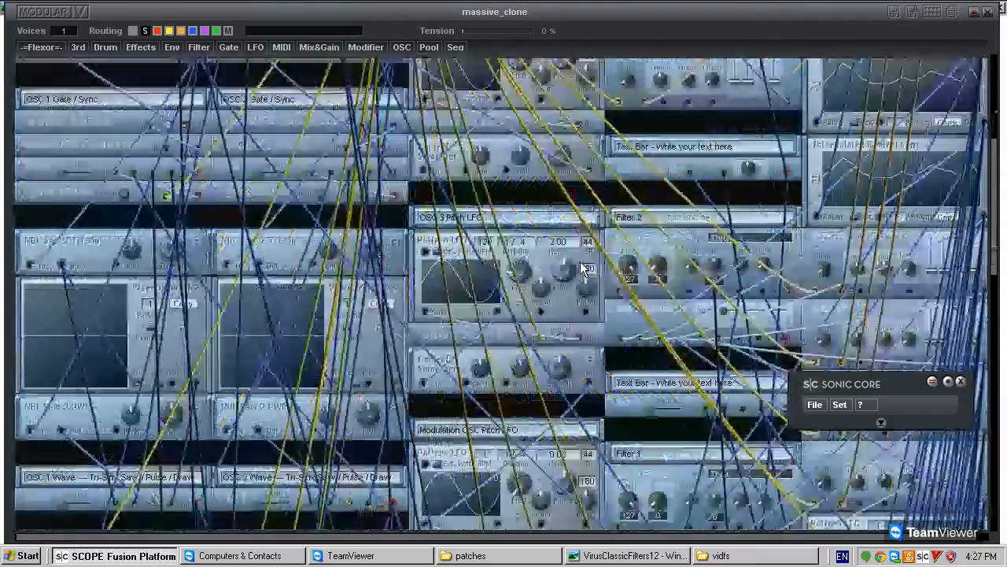
pyautogui.scroll(5, 582, 263)
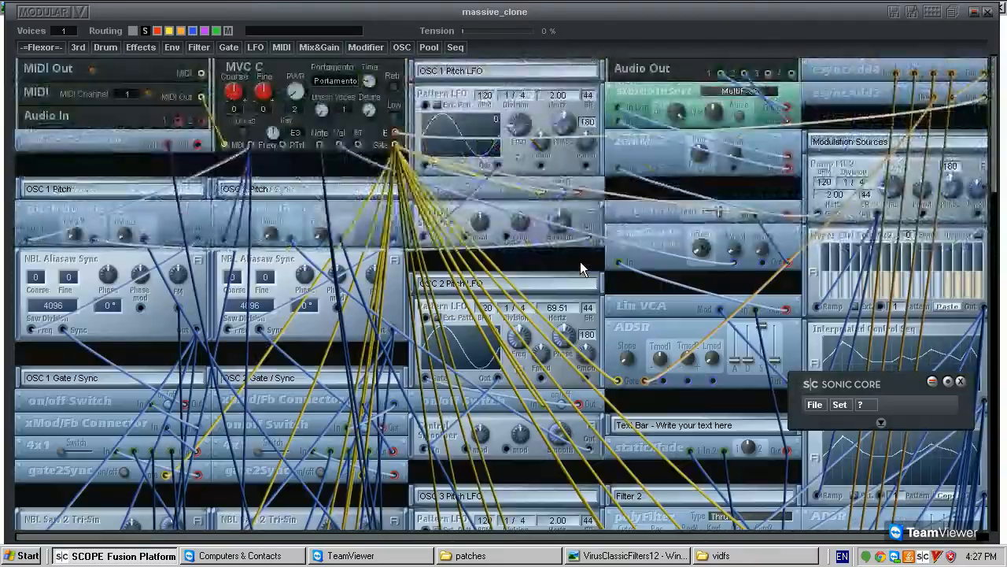
pyautogui.scroll(-4, 586, 249)
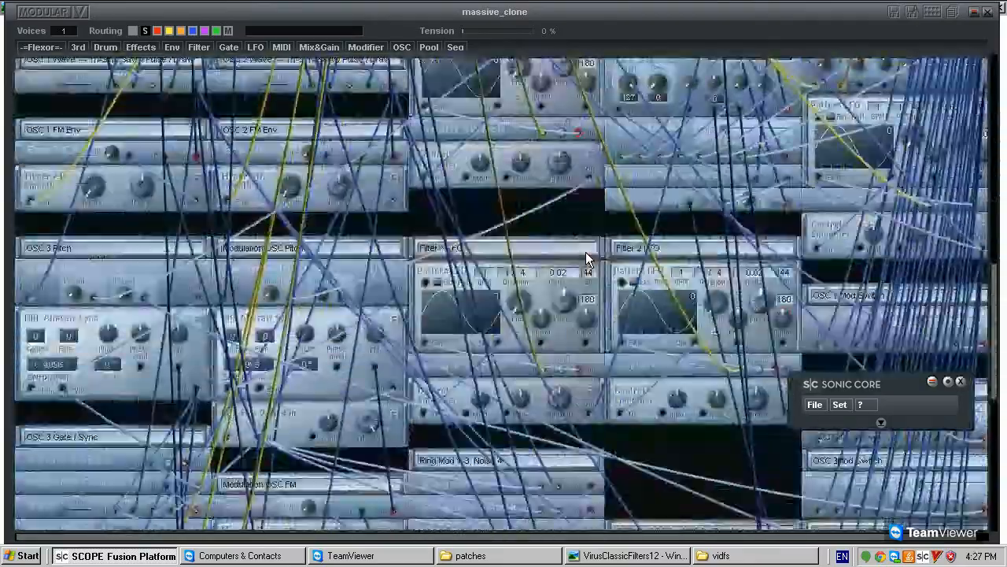
pyautogui.scroll(5, 252, 252)
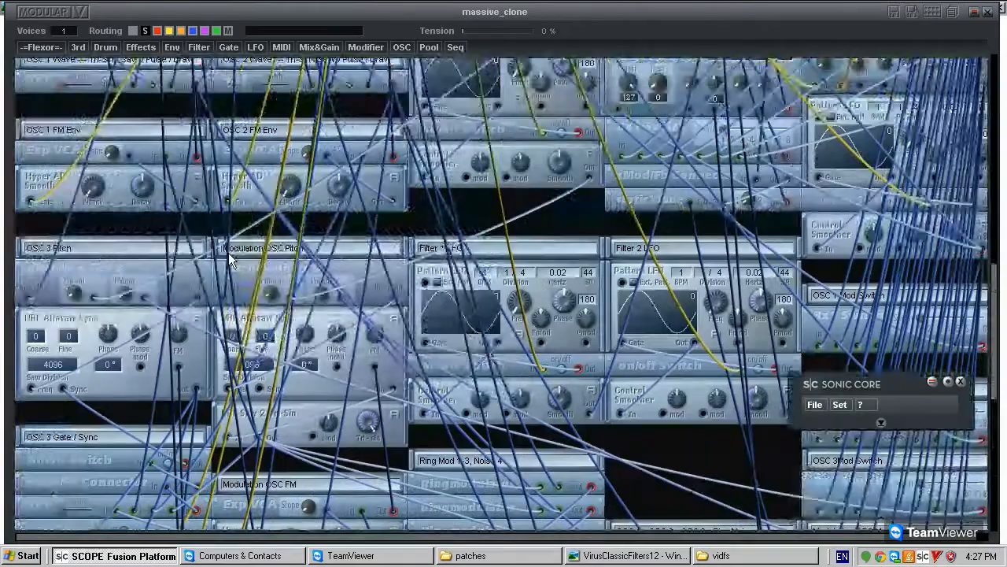
pyautogui.scroll(3, 369, 94)
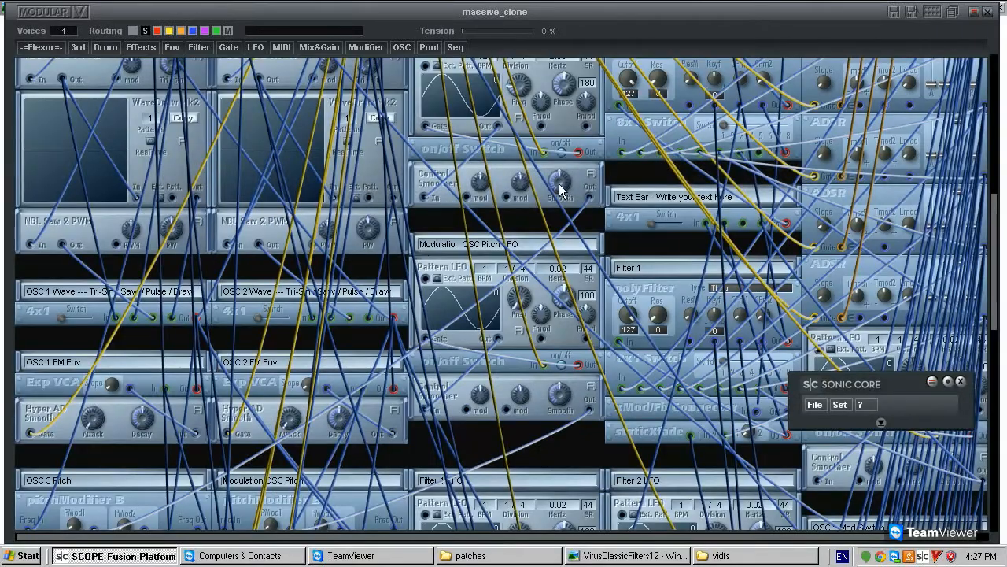
pyautogui.scroll(8, 628, 94)
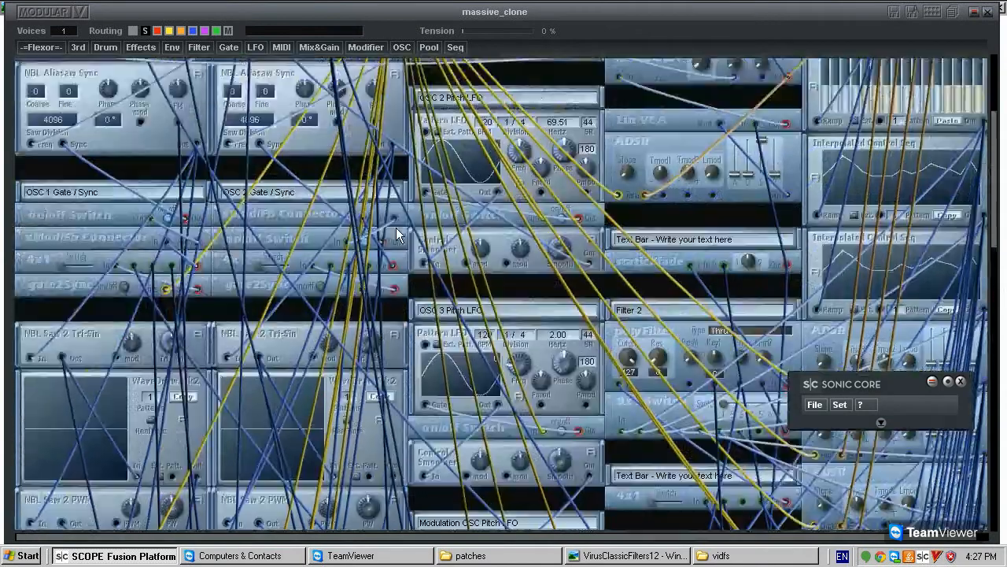
pyautogui.scroll(1, 373, 169)
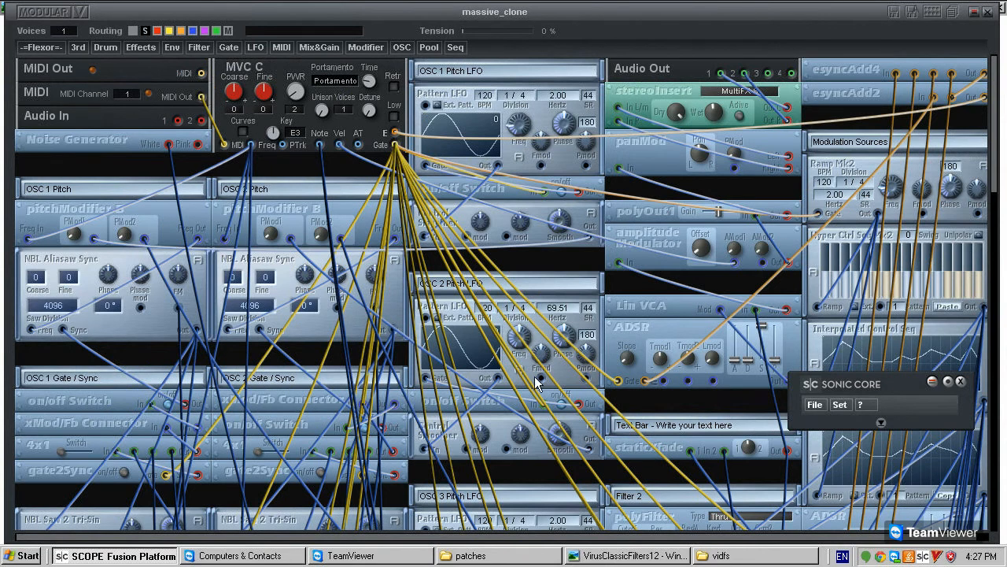
# Hide the patch cables in massive_clone and look over the OSC 1 and OSC 2 modules.
pyautogui.click(132, 32)
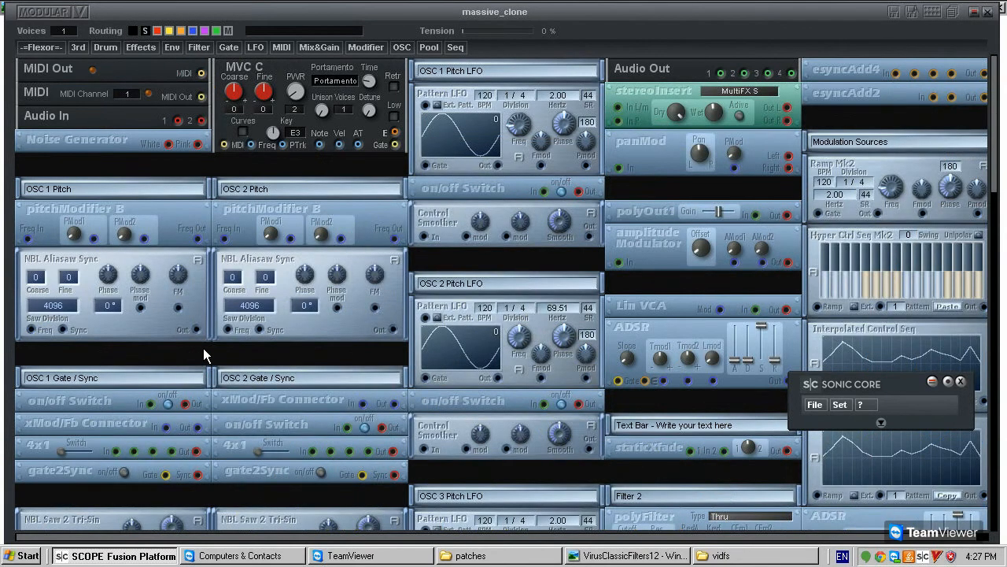
pyautogui.scroll(-5, 203, 348)
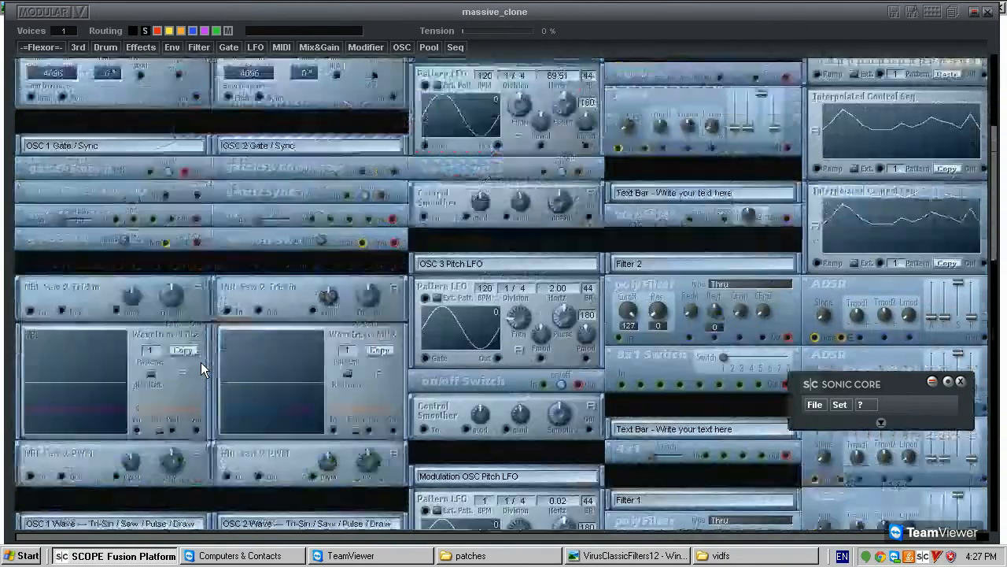
pyautogui.scroll(3, 201, 361)
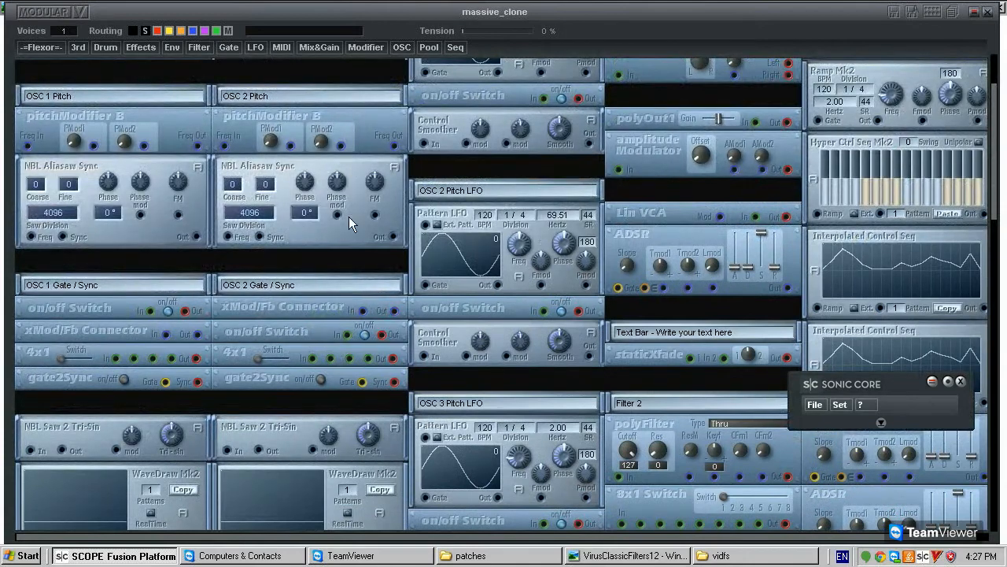
pyautogui.scroll(2, 186, 199)
pyautogui.scroll(-4, 106, 324)
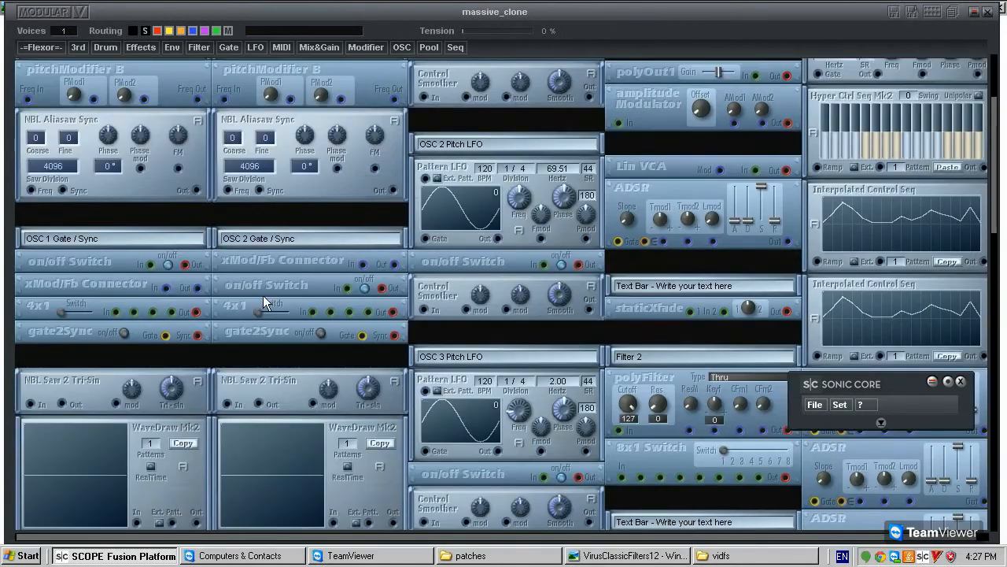
# Draw freehand waveforms across the WaveDraw Mk2 displays of OSC 1 and OSC 2.
pyautogui.scroll(-2, 65, 380)
pyautogui.moveTo(69, 330)
pyautogui.mouseDown()
pyautogui.moveTo(83, 363)
pyautogui.moveTo(37, 319)
pyautogui.moveTo(77, 348)
pyautogui.mouseUp()
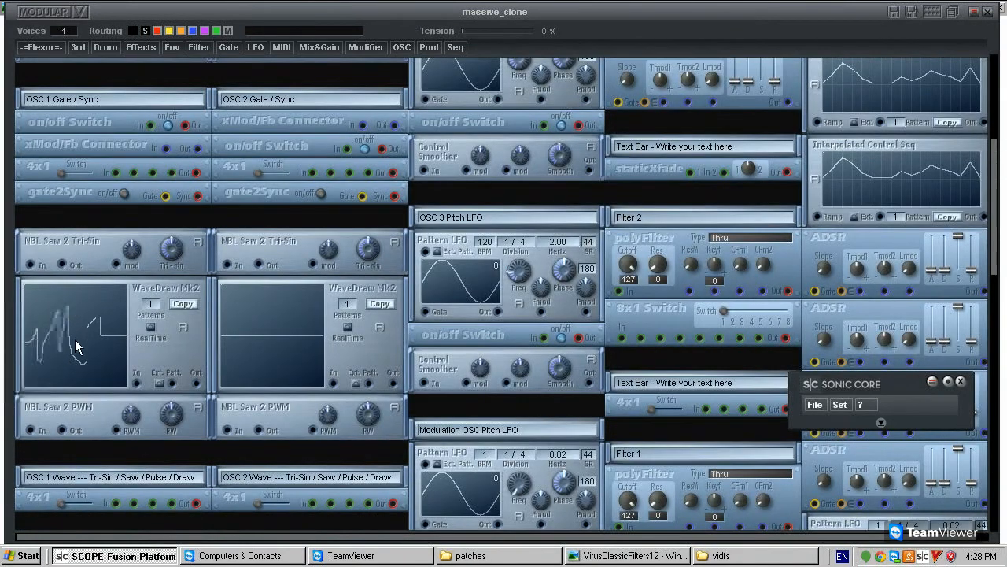
pyautogui.moveTo(103, 317); pyautogui.dragTo(122, 306)
pyautogui.moveTo(234, 307); pyautogui.dragTo(232, 349)
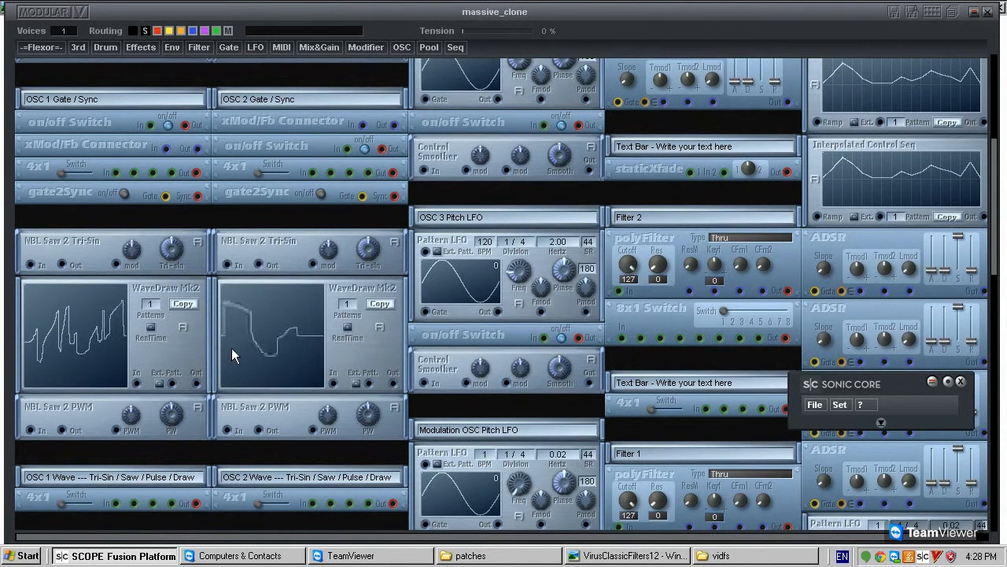
pyautogui.moveTo(266, 313); pyautogui.dragTo(289, 351)
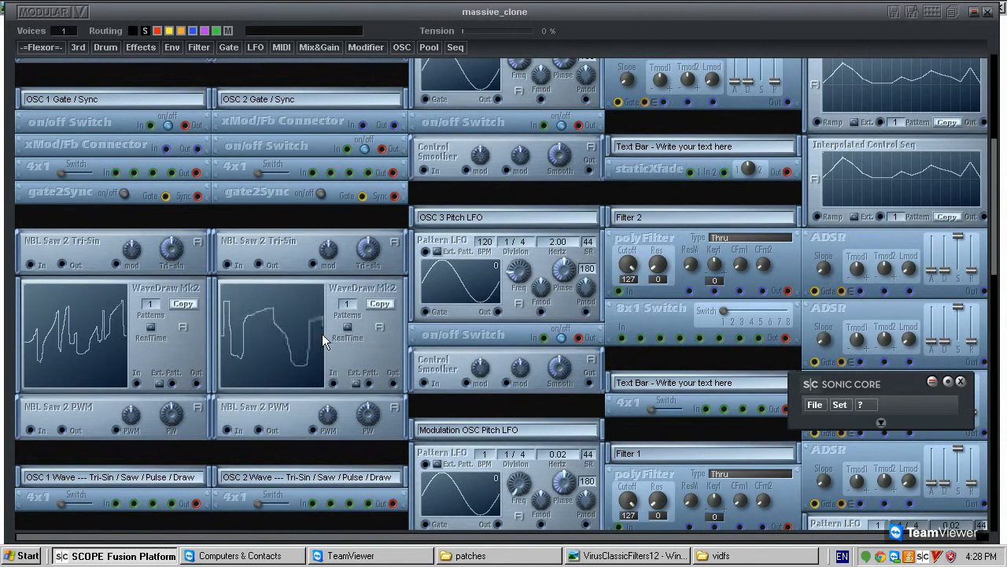
# Draw a freehand waveform with a central peak in OSC 3's WaveDraw Mk2 display.
pyautogui.scroll(-10, 354, 393)
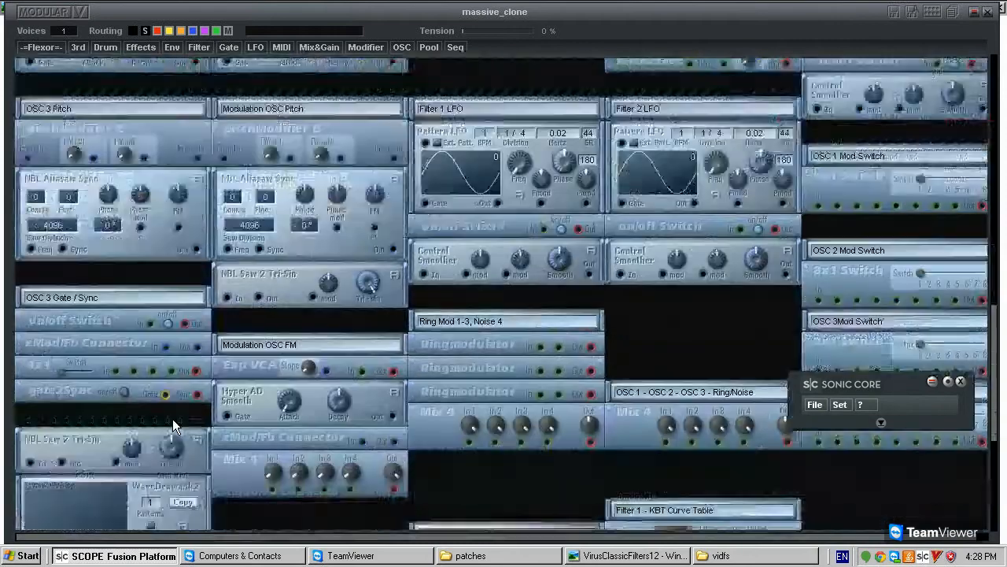
pyautogui.scroll(-3, 118, 429)
pyautogui.moveTo(95, 437)
pyautogui.mouseDown()
pyautogui.moveTo(112, 449)
pyautogui.moveTo(56, 447)
pyautogui.moveTo(40, 414)
pyautogui.mouseUp()
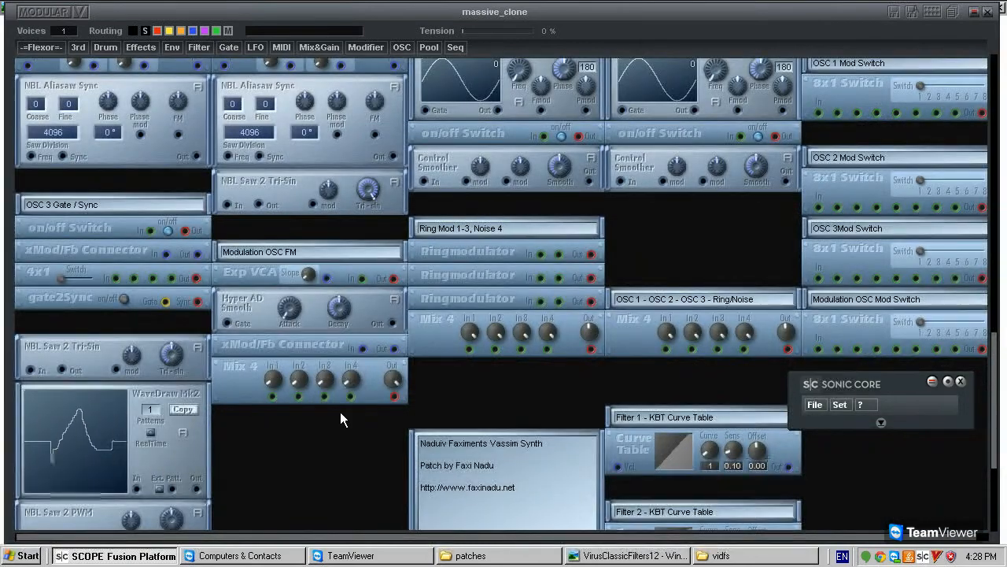
# Look over the OSC 3, modulation oscillator, ring modulator and mixer modules of massive_clone with the cables hidden.
pyautogui.scroll(3, 340, 419)
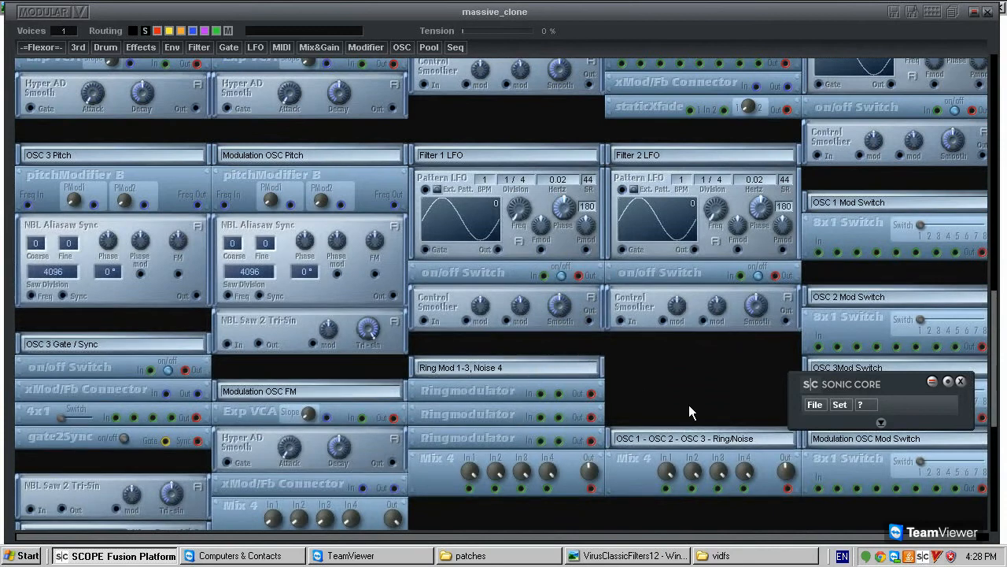
pyautogui.scroll(3, 619, 357)
pyautogui.scroll(-5, 278, 409)
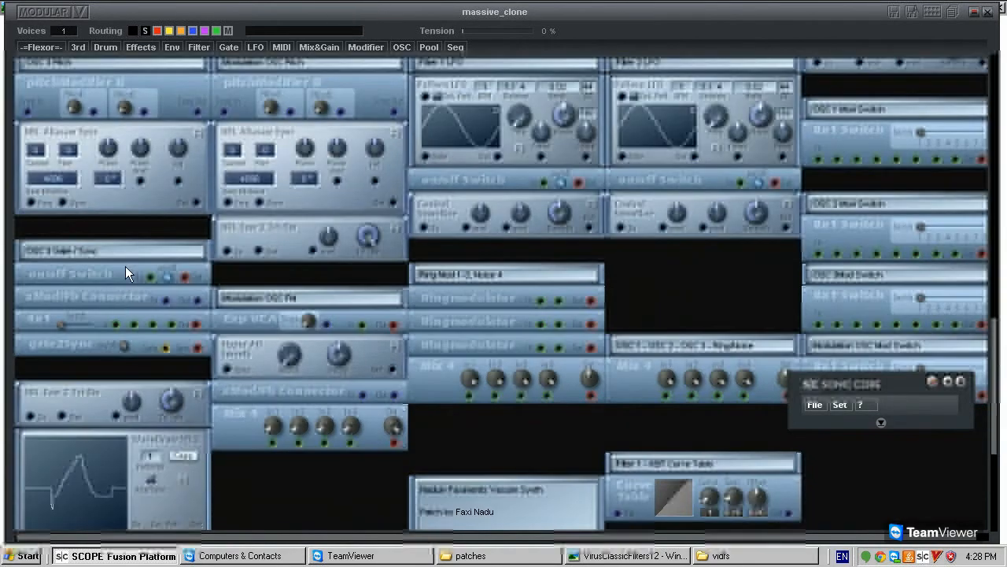
pyautogui.scroll(3, 205, 196)
pyautogui.scroll(-3, 225, 303)
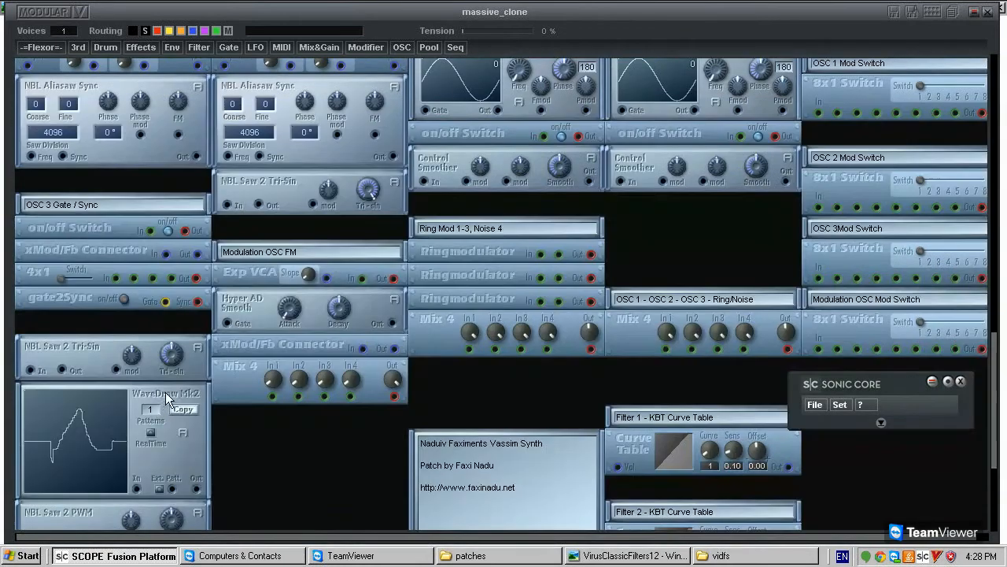
pyautogui.scroll(2, 265, 255)
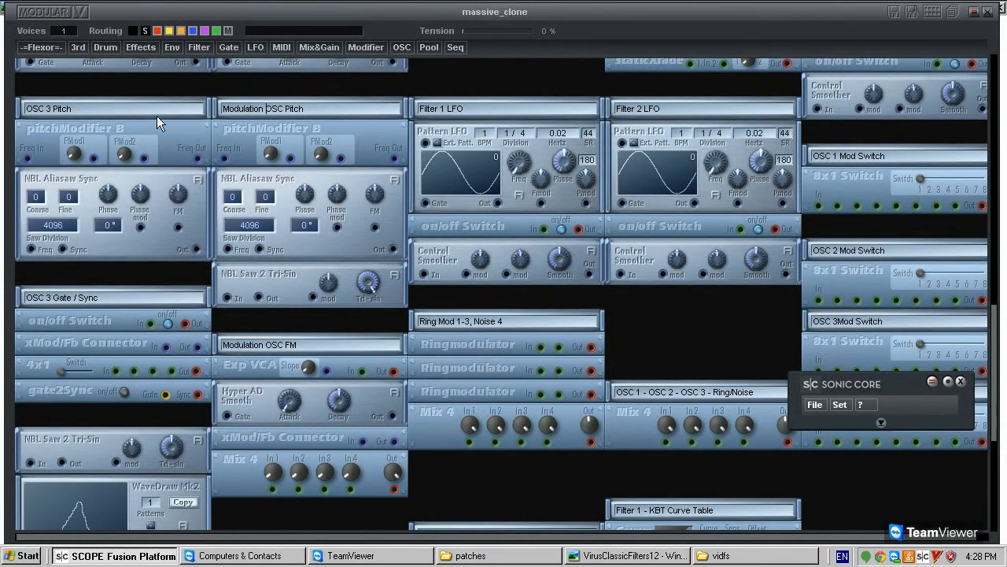
pyautogui.scroll(6, 277, 317)
pyautogui.scroll(-4, 277, 362)
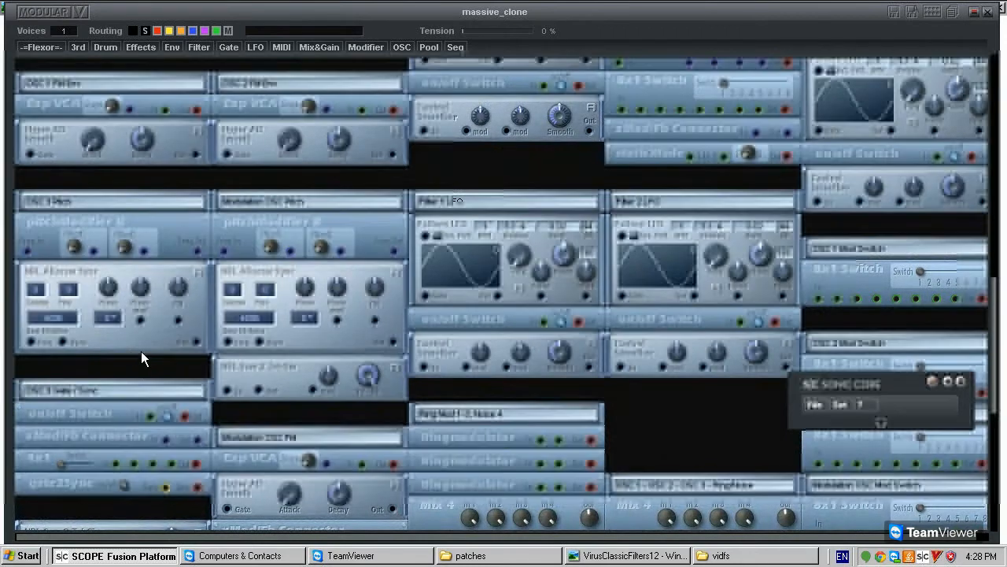
pyautogui.scroll(-3, 141, 351)
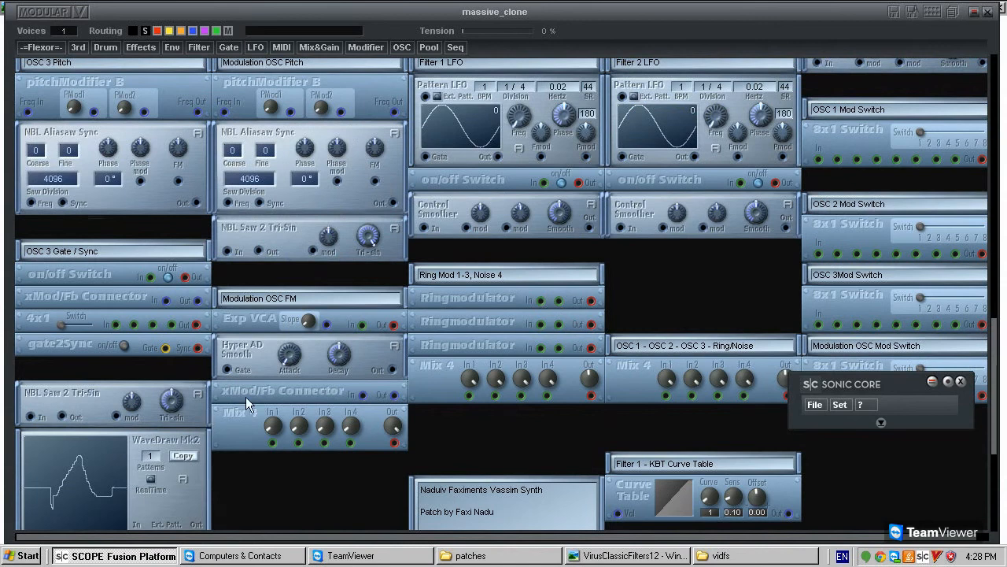
pyautogui.scroll(4, 98, 210)
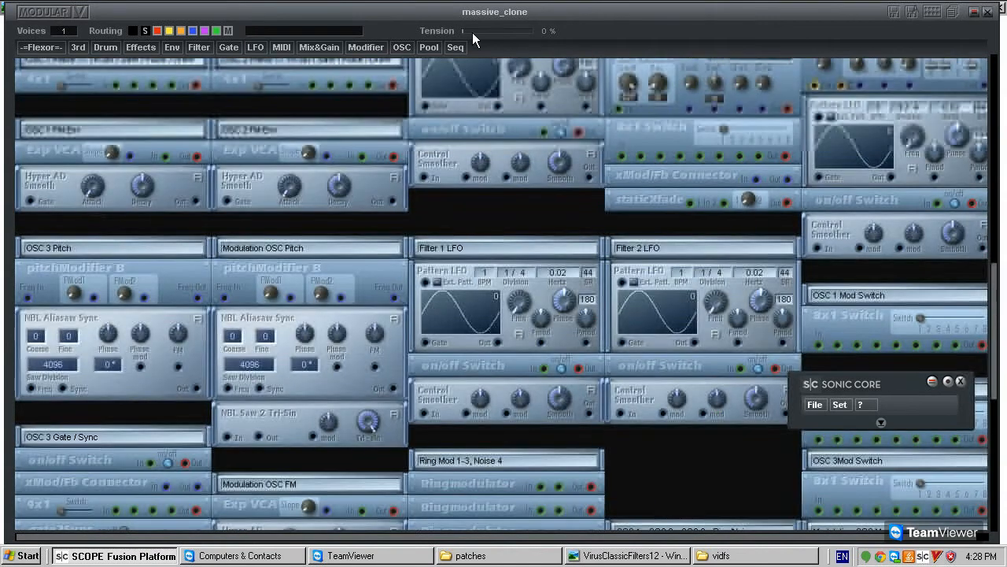
# Show the patch cables in massive_clone again.
pyautogui.click(135, 32)
pyautogui.click(135, 31)
pyautogui.click(135, 31)
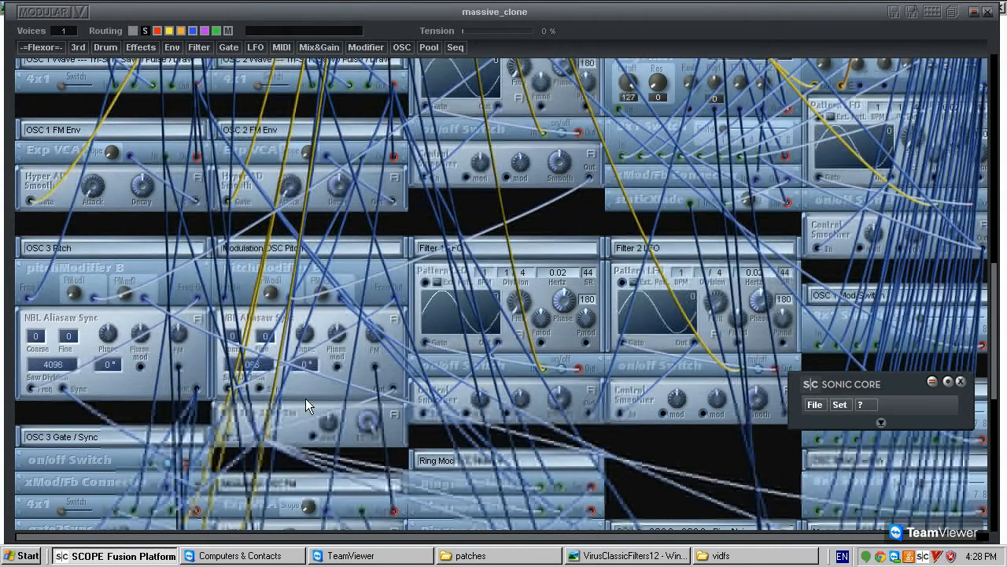
# Examine the cabling of the oscillator, gate/sync, ring modulator and mixer modules down to the filter KBT curve tables.
pyautogui.scroll(-5, 307, 401)
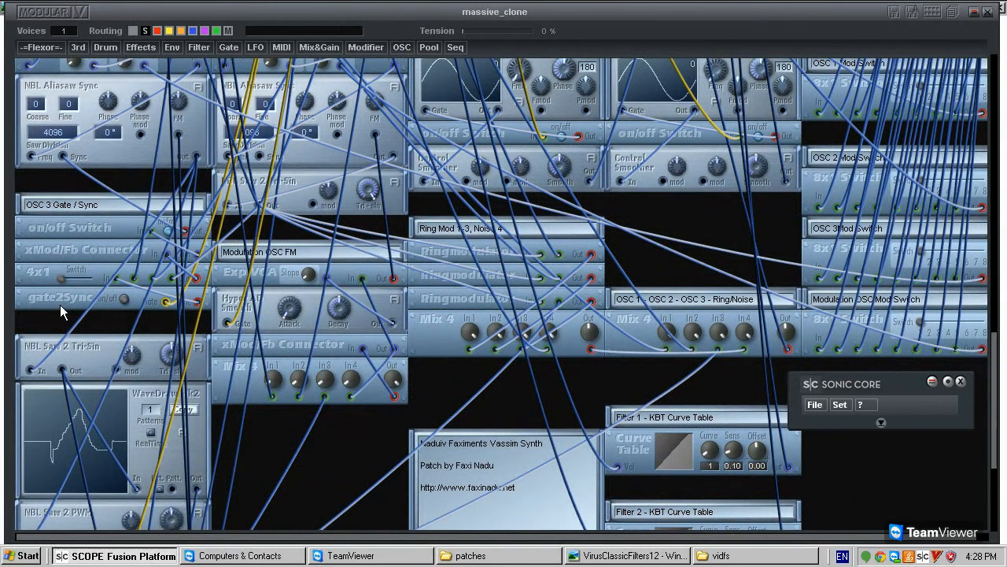
pyautogui.scroll(1, 123, 441)
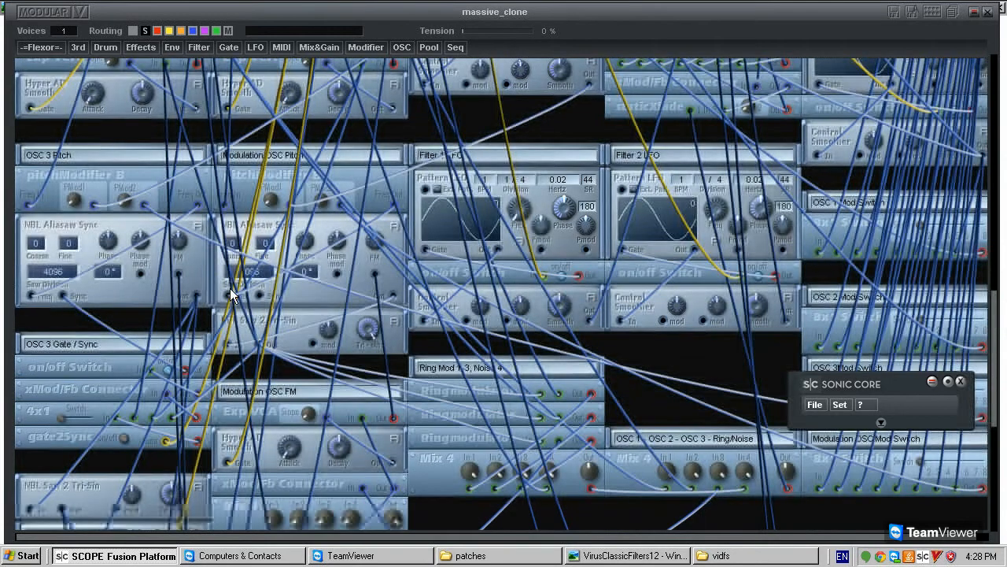
pyautogui.scroll(-1, 254, 351)
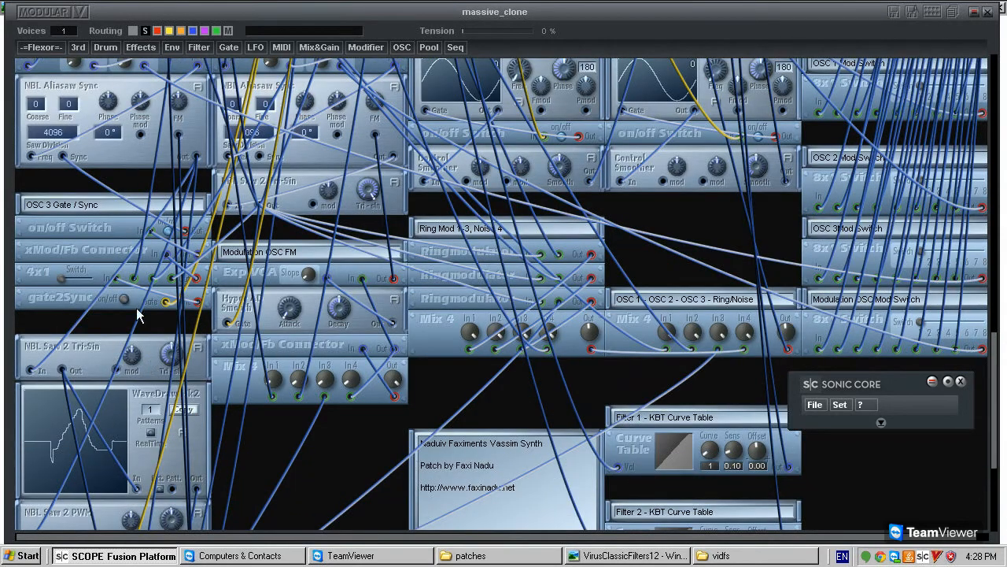
pyautogui.scroll(4, 137, 315)
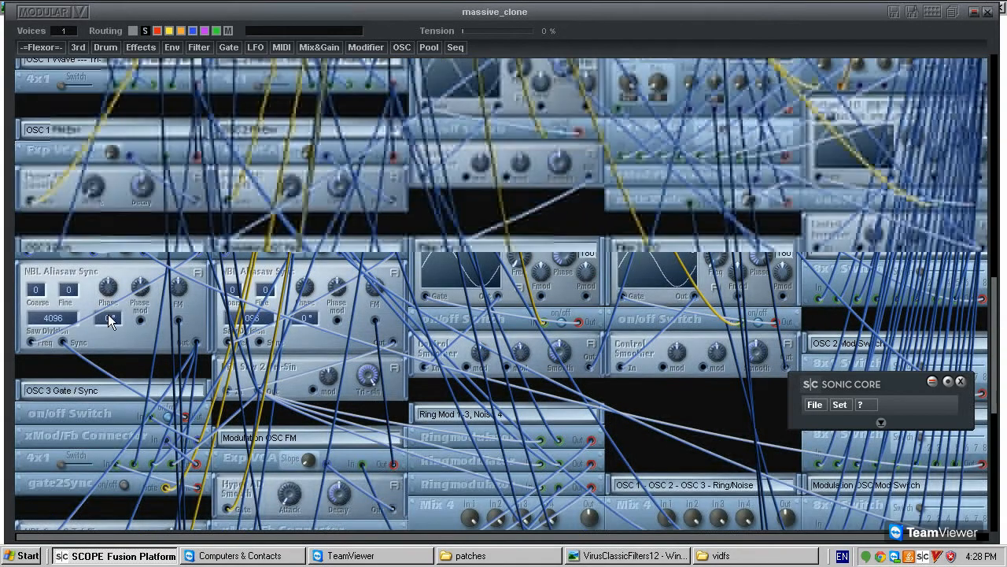
pyautogui.scroll(5, 108, 314)
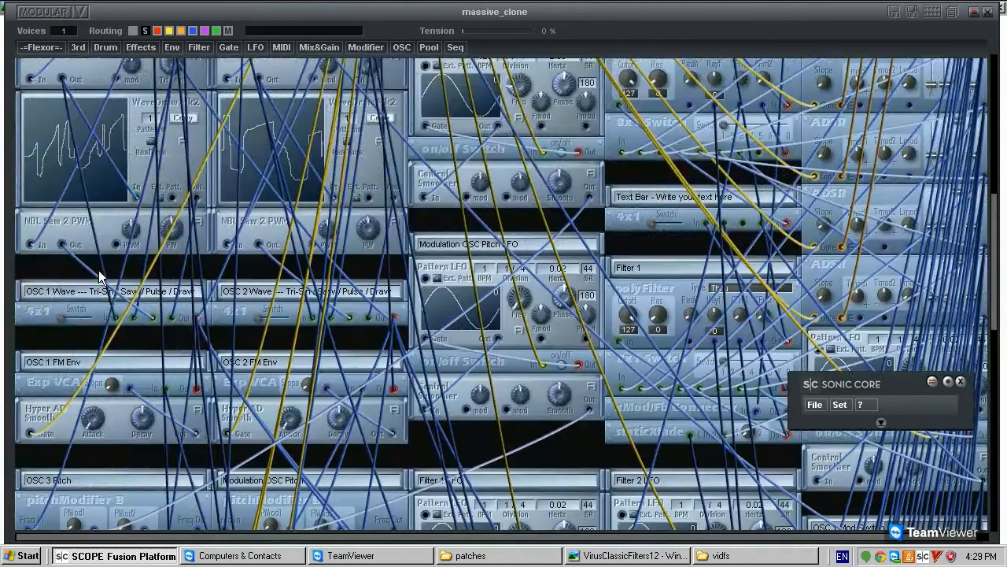
pyautogui.scroll(4, 100, 276)
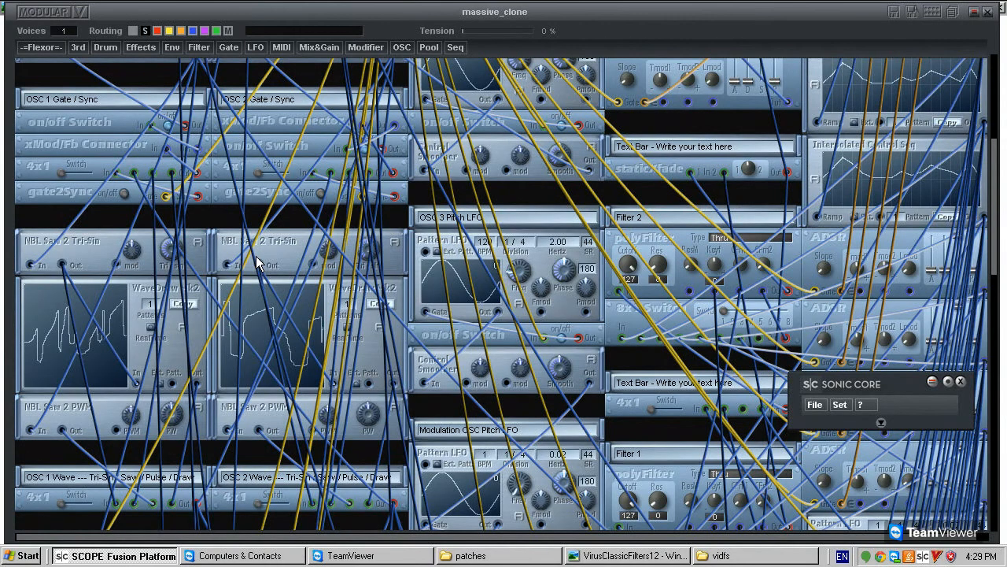
pyautogui.scroll(-9, 339, 303)
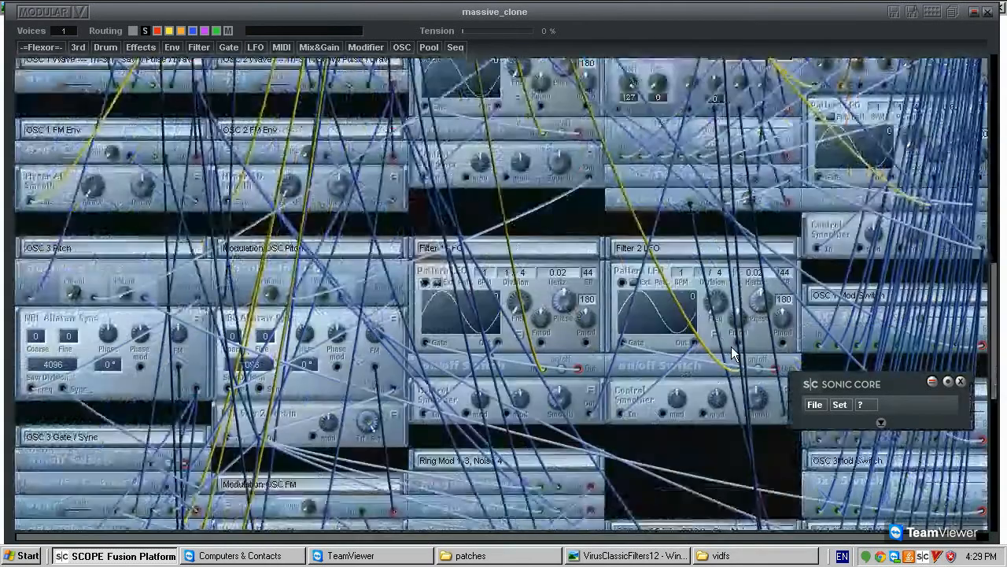
pyautogui.scroll(-4, 732, 346)
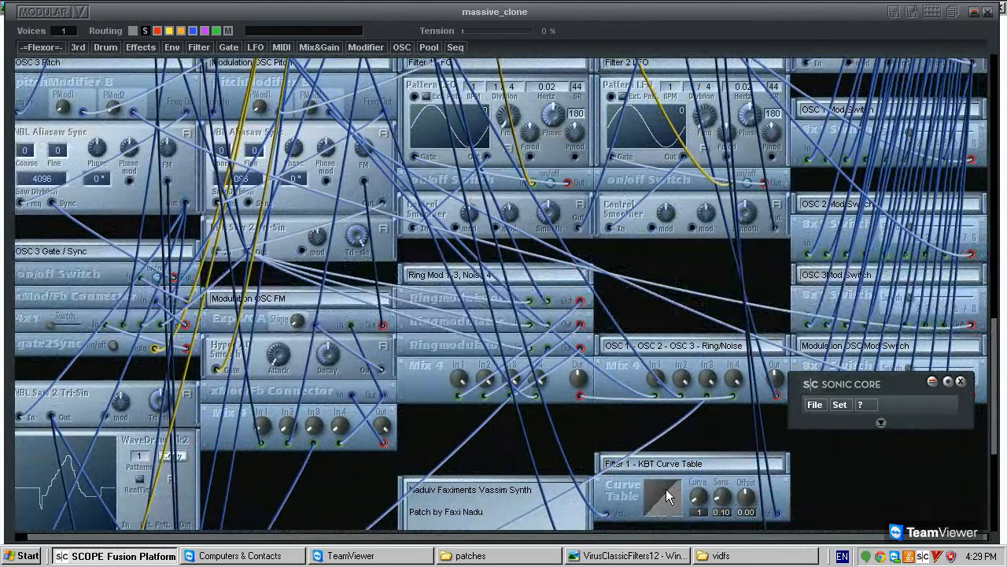
pyautogui.scroll(-3, 690, 385)
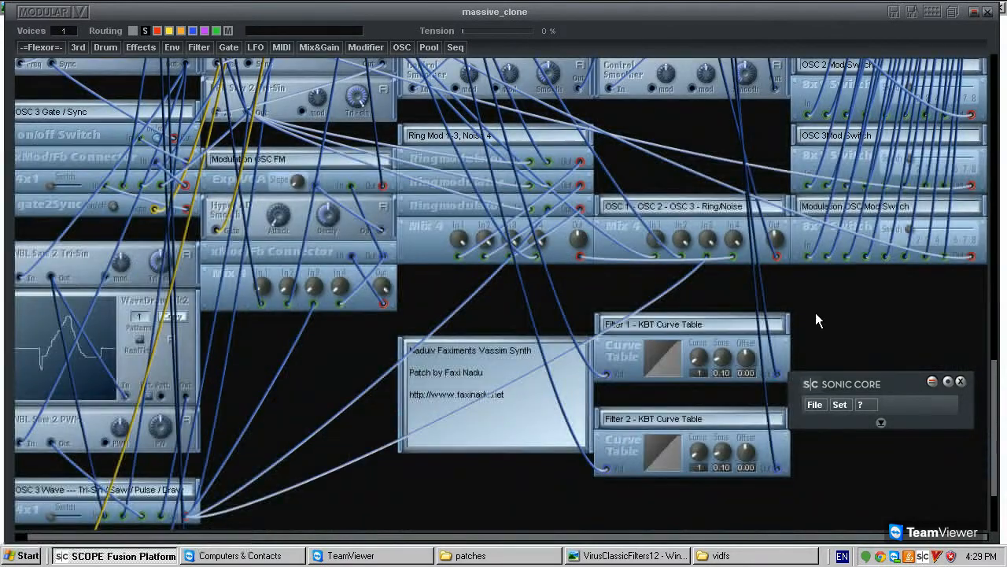
# Examine the cabling of massive_clone's modulation switches, modulation sources, ADSR envelopes and the Filter 1 and Filter 2 modules.
pyautogui.scroll(15, 924, 358)
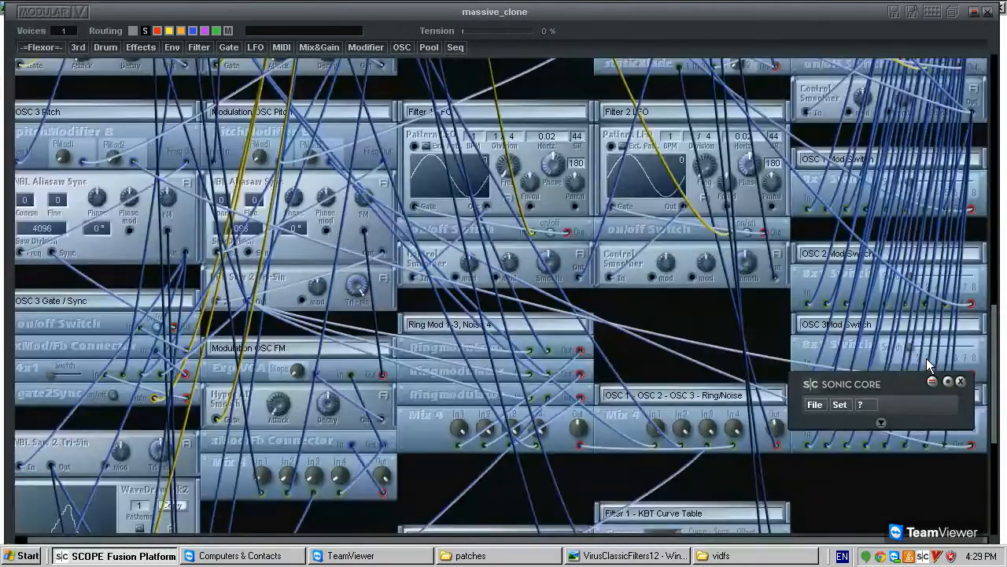
pyautogui.scroll(4, 914, 111)
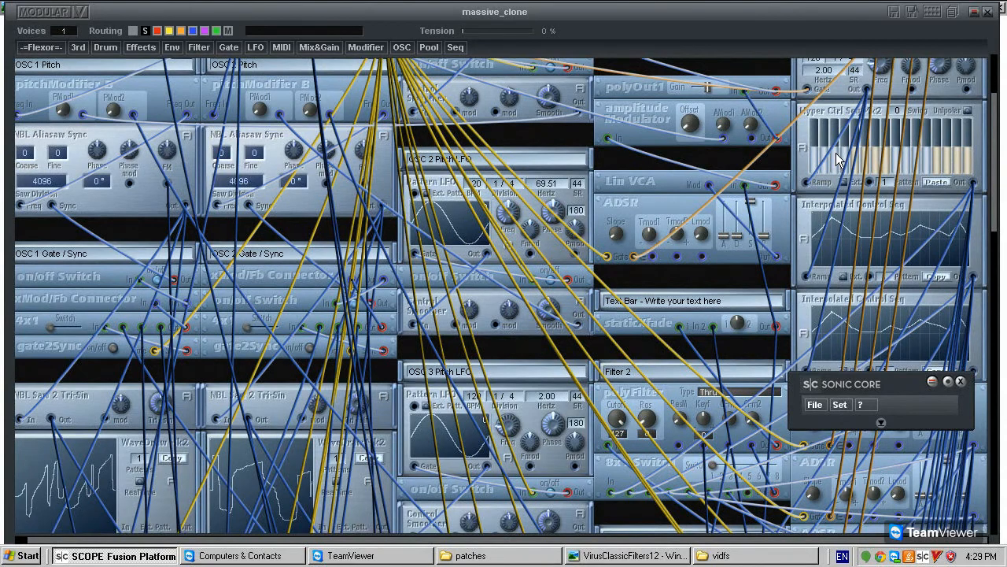
pyautogui.scroll(3, 835, 153)
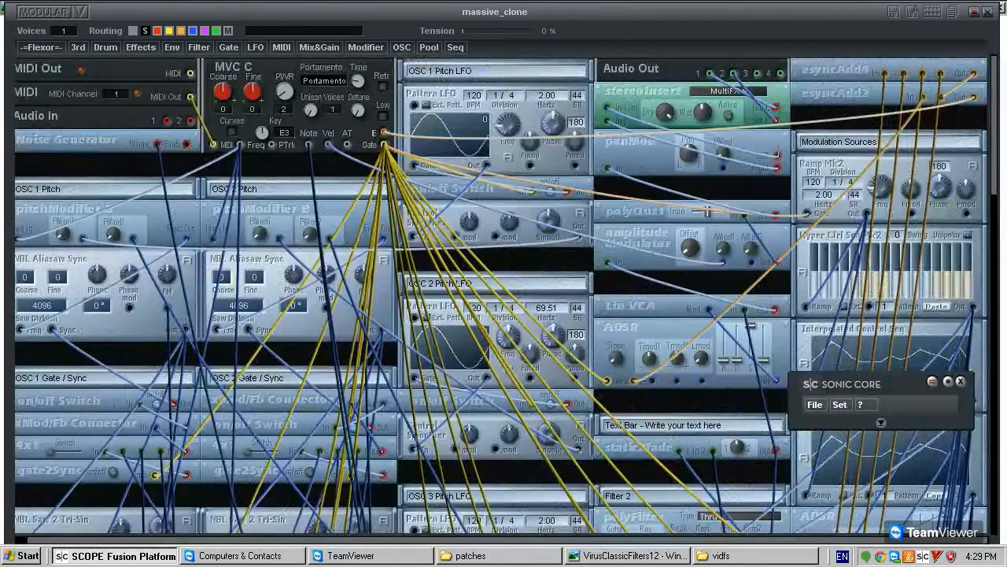
pyautogui.scroll(-5, 193, 238)
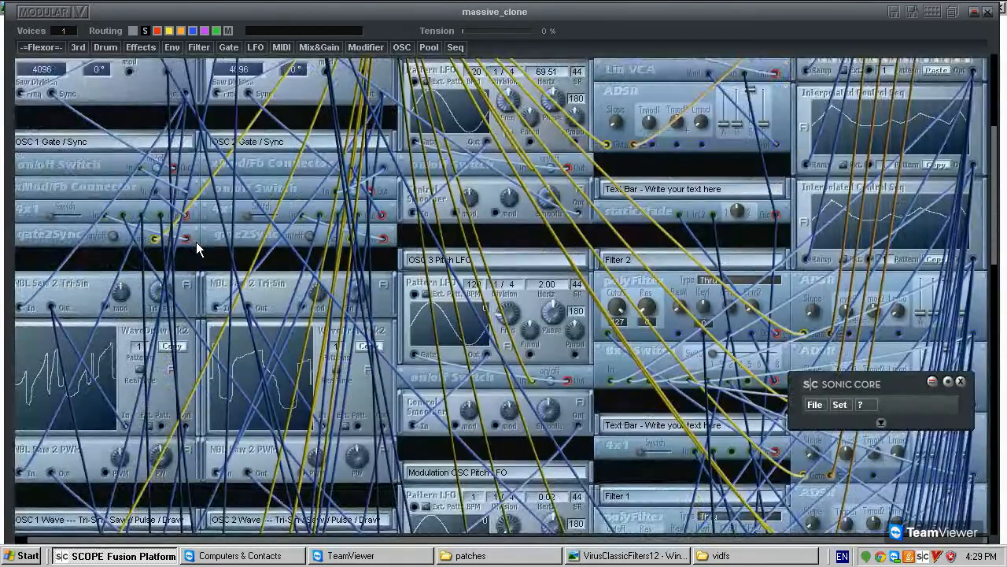
pyautogui.scroll(-3, 197, 247)
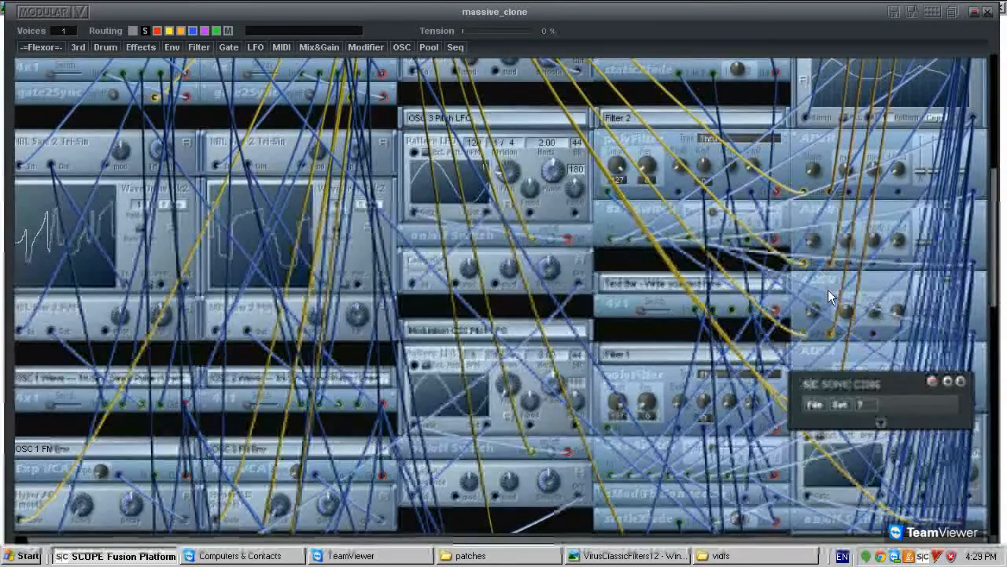
pyautogui.moveTo(833, 281); pyautogui.dragTo(831, 279)
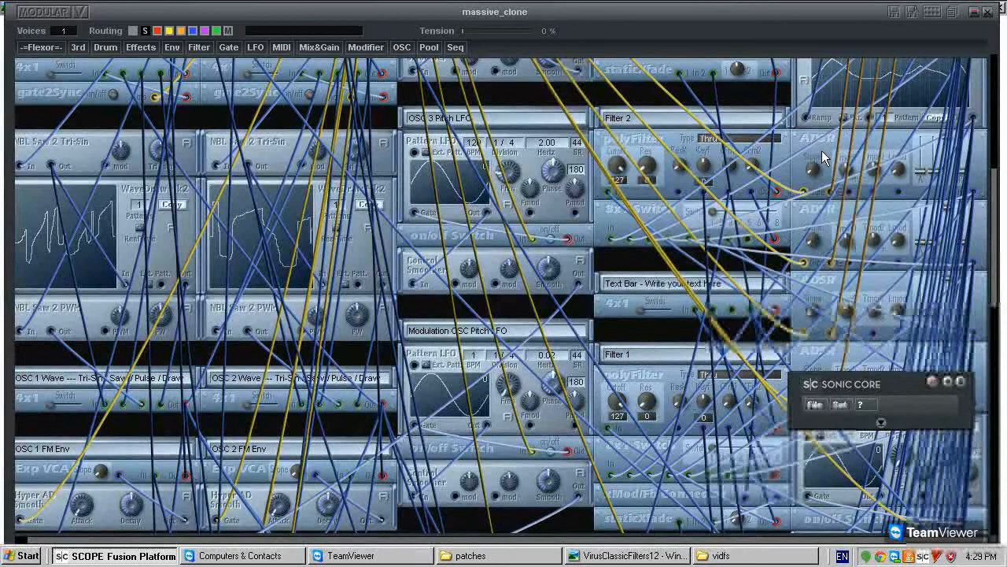
pyautogui.scroll(-3, 860, 262)
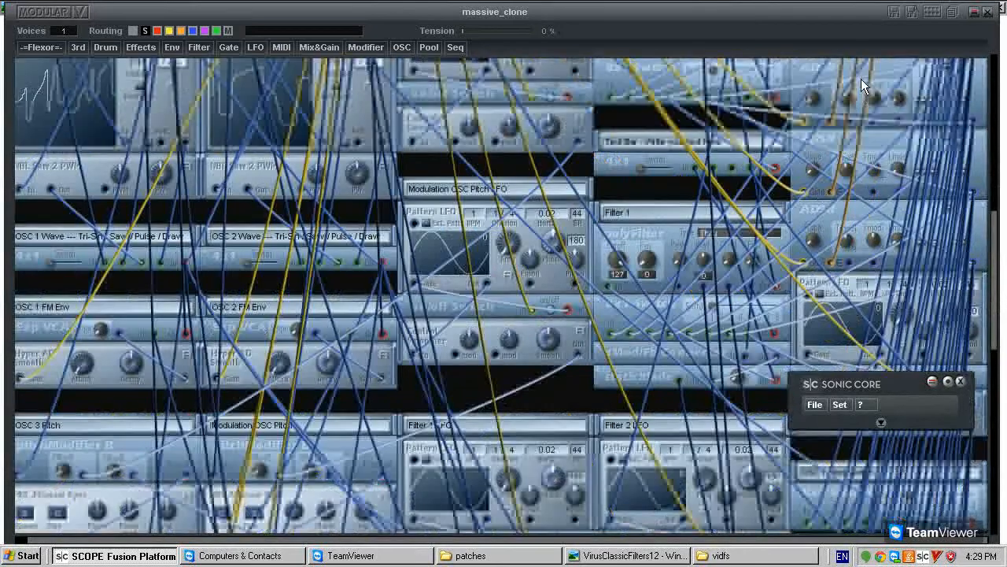
pyautogui.scroll(2, 798, 169)
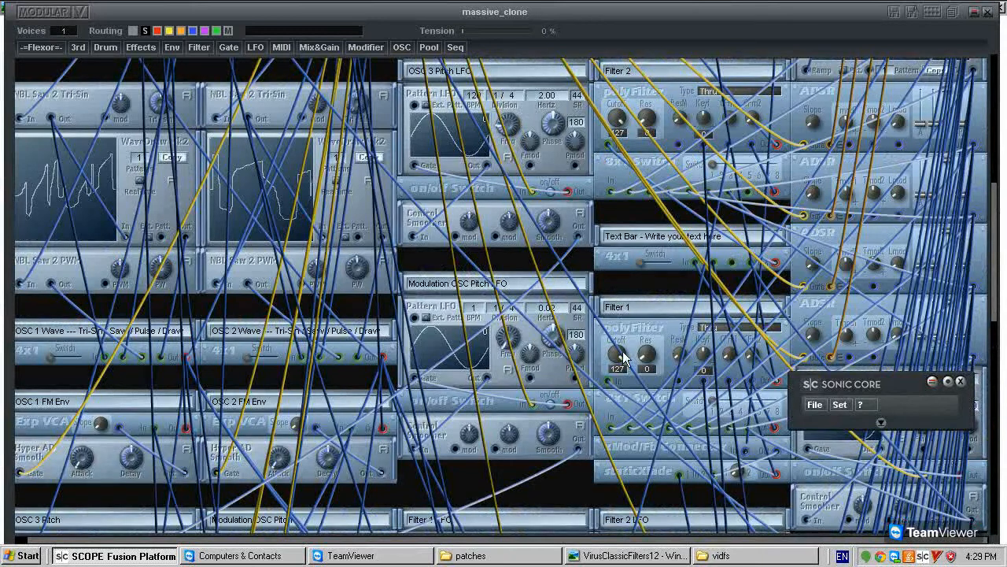
# Close the massive_clone patch and open the EmptyModular patch from the Routing Window.
pyautogui.click(622, 558)
pyautogui.click(620, 557)
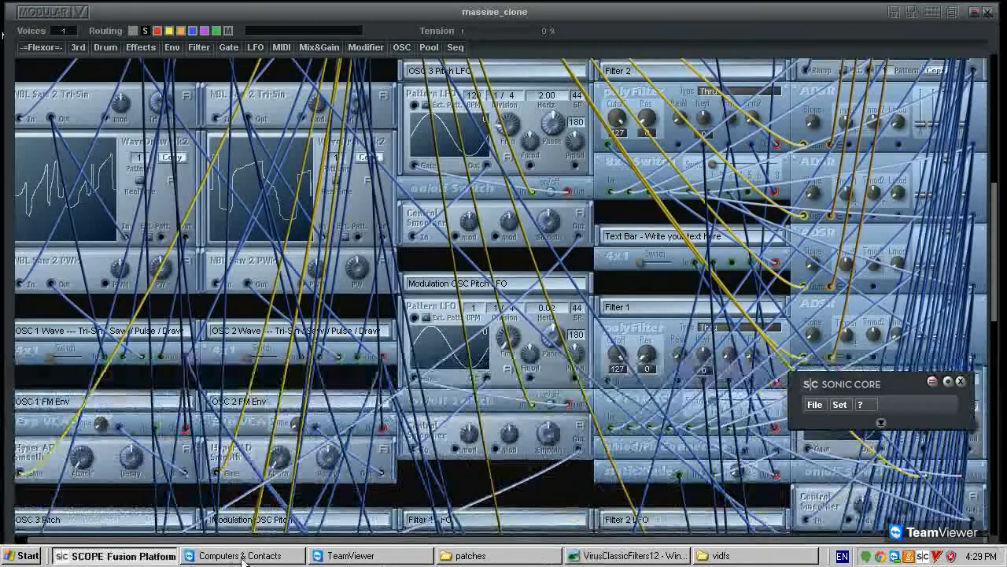
pyautogui.click(987, 13)
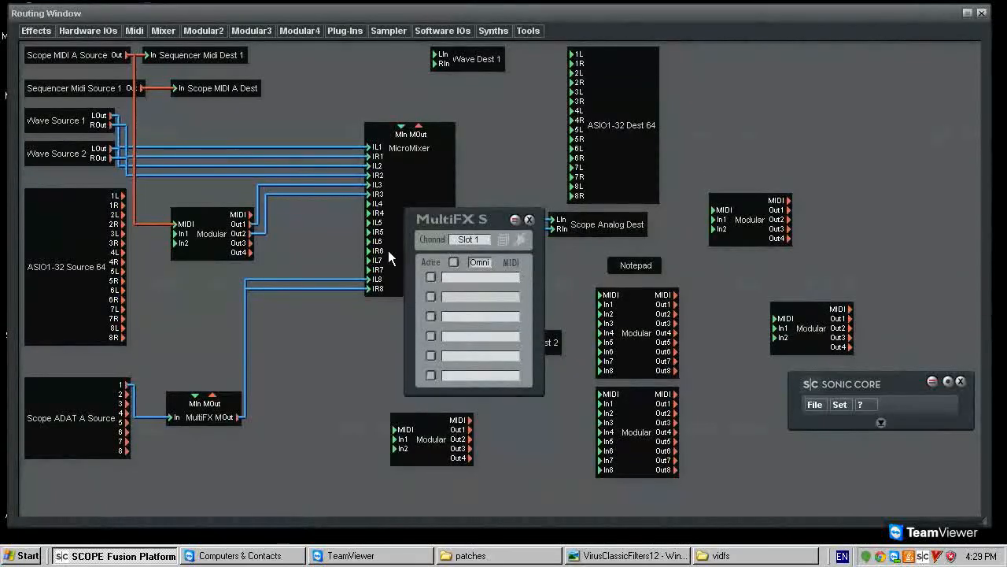
pyautogui.doubleClick(221, 244)
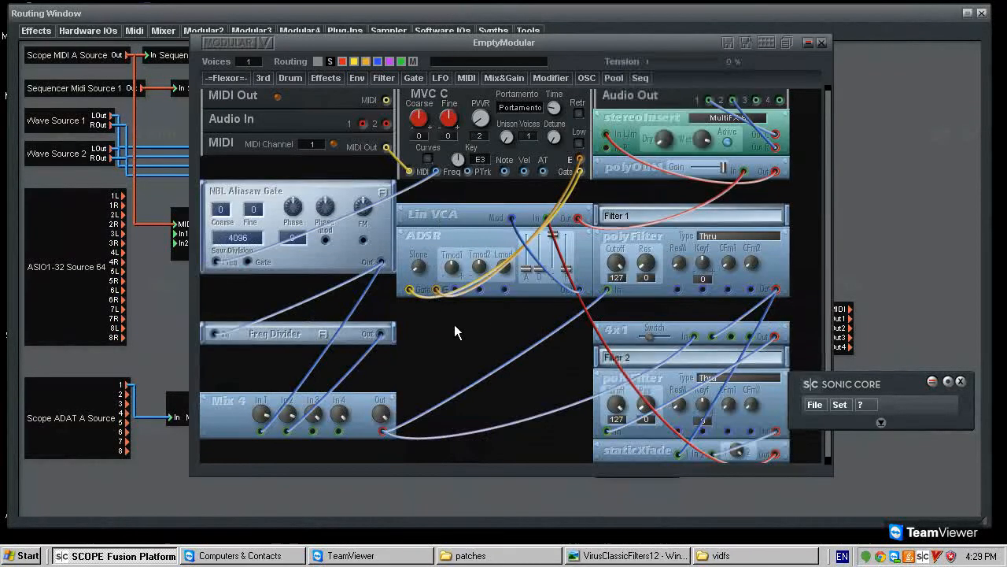
# Add a Multi Segment Env module to the EmptyModular patch in the column below the ADSR.
pyautogui.click(357, 78)
pyautogui.moveTo(405, 166)
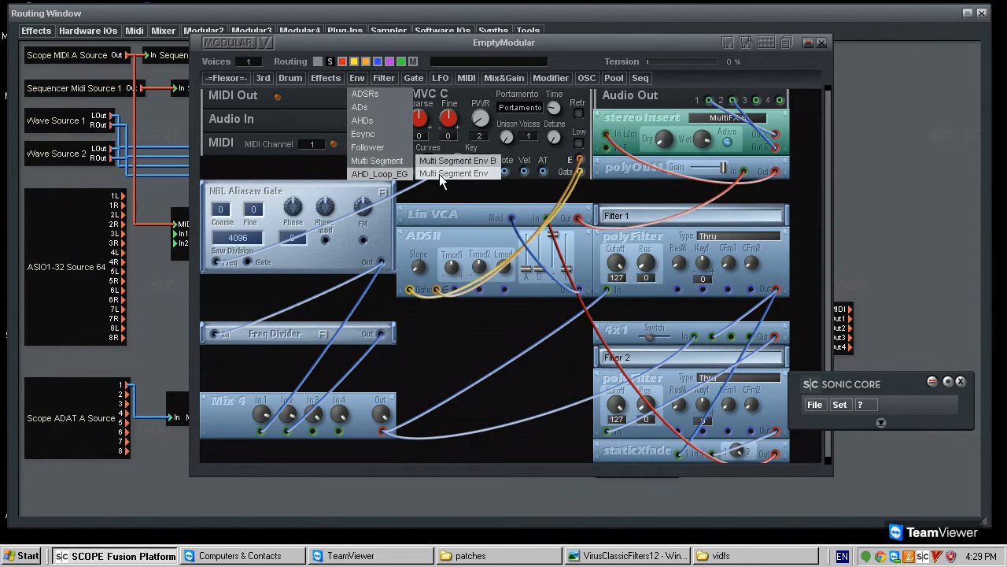
pyautogui.click(226, 78)
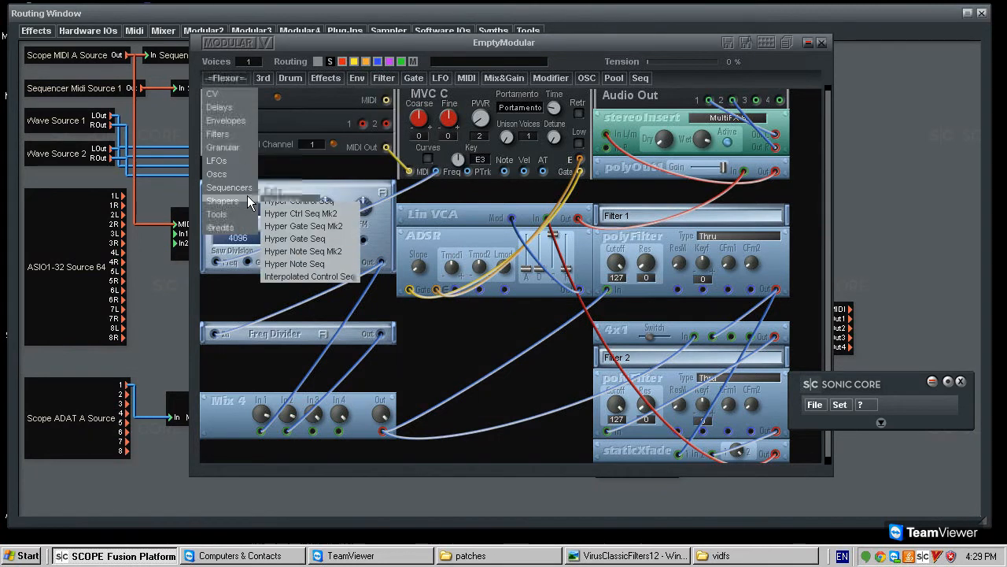
pyautogui.moveTo(228, 120)
pyautogui.moveTo(286, 134)
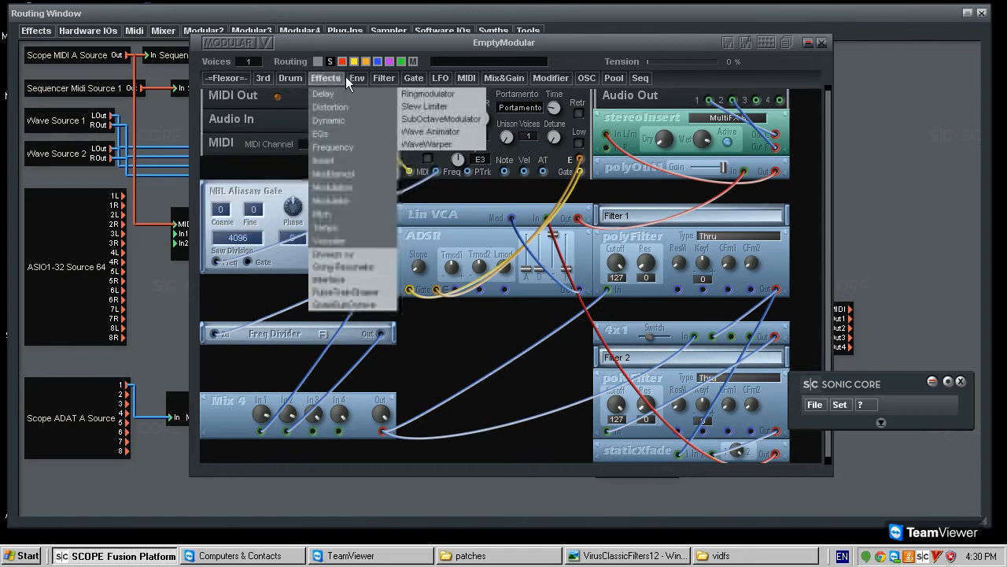
pyautogui.moveTo(356, 80)
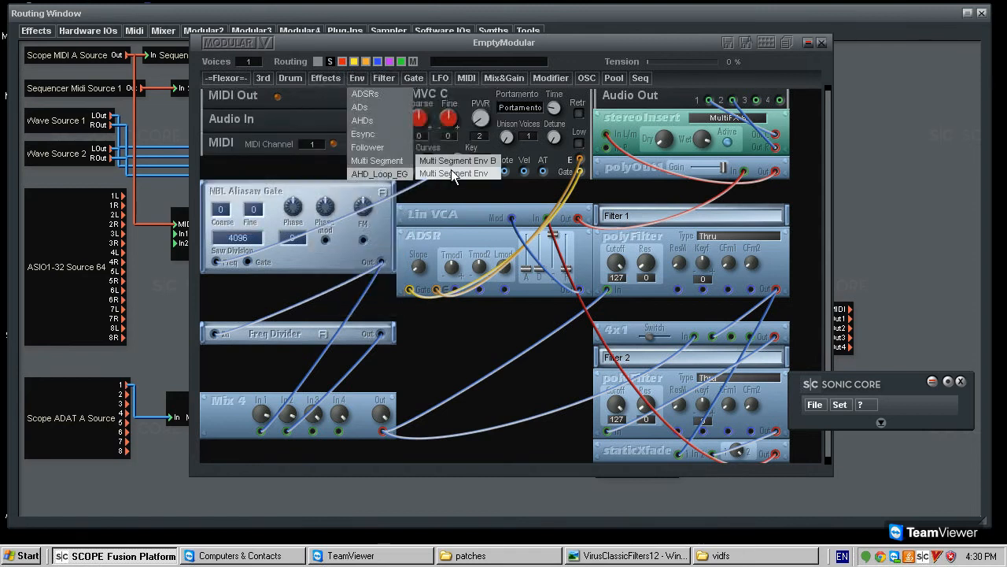
pyautogui.click(451, 169)
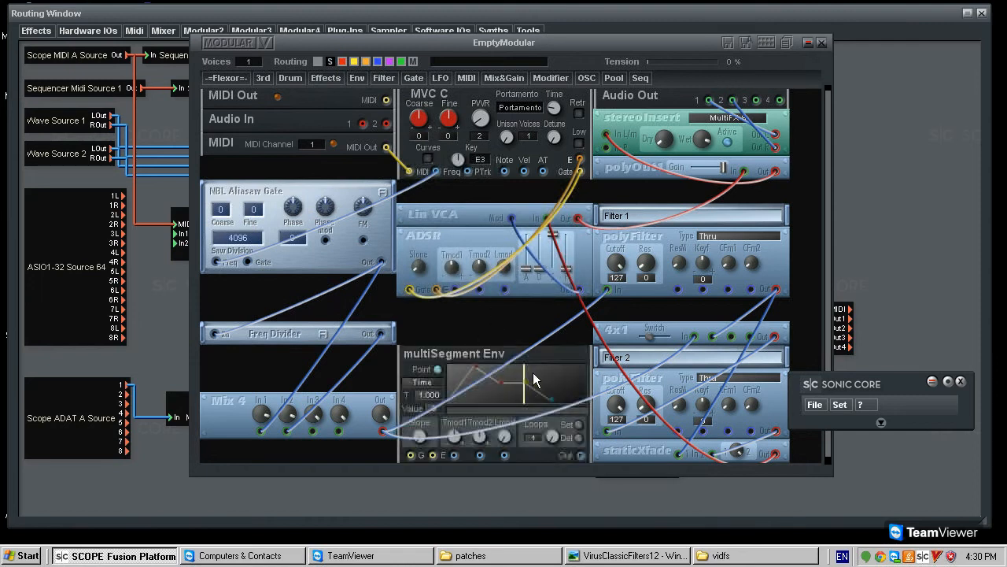
pyautogui.click(535, 373)
# Add a Multi Segment Env B module between the ADSR and the multiSegment Env.
pyautogui.moveTo(358, 80)
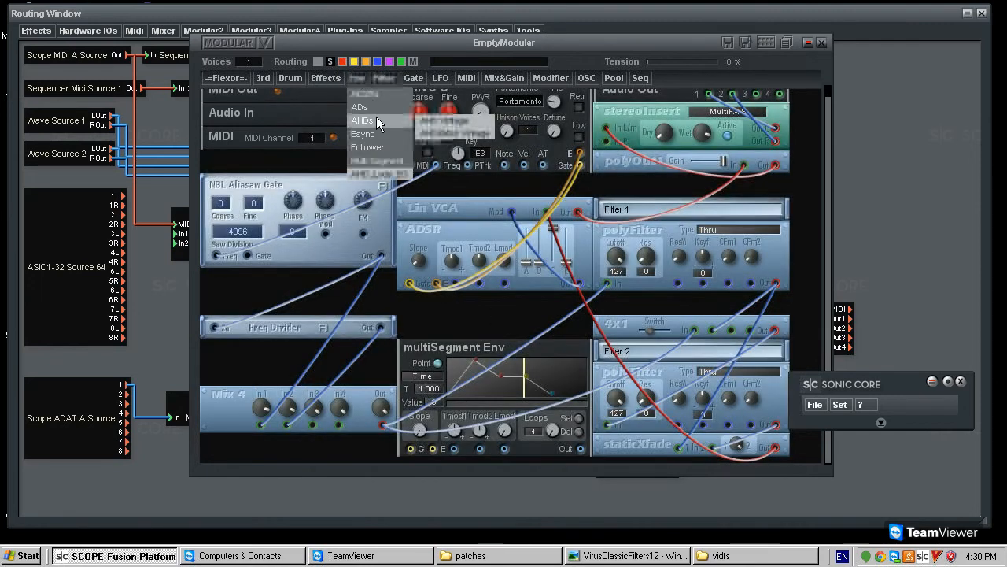
pyautogui.moveTo(378, 160)
pyautogui.click(481, 163)
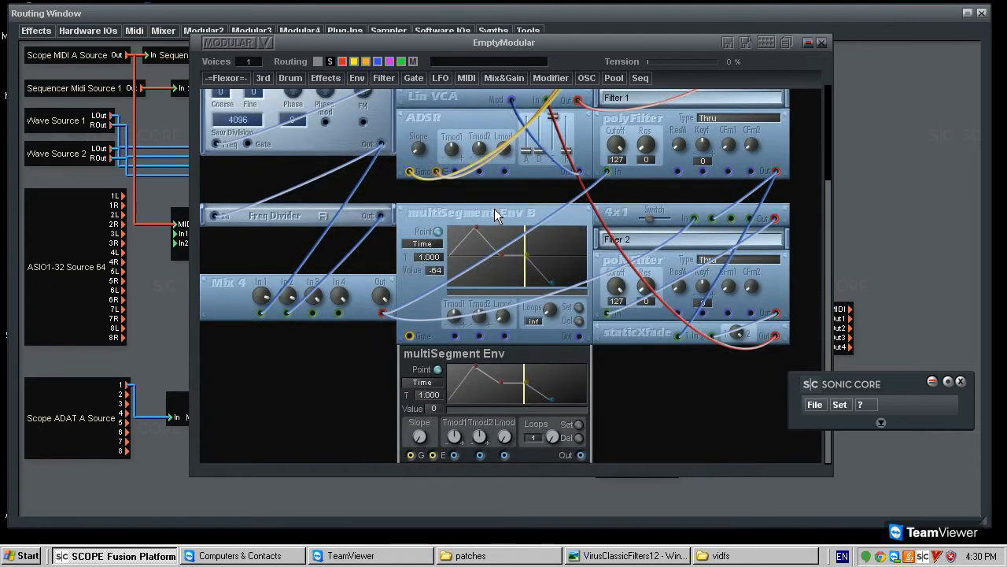
# Remove the multiSegment Env B module from the EmptyModular patch.
pyautogui.rightClick(536, 215)
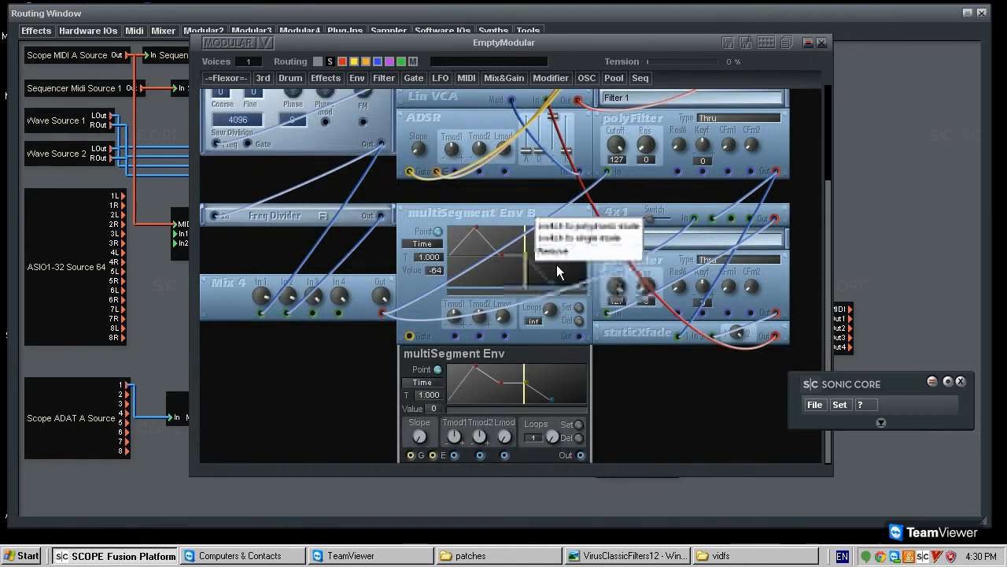
pyautogui.click(571, 253)
# Add extra breakpoints to the curve of the multiSegment Env module, and remove that module from the patch.
pyautogui.moveTo(550, 349)
pyautogui.mouseDown()
pyautogui.moveTo(556, 235)
pyautogui.moveTo(563, 334)
pyautogui.moveTo(535, 388)
pyautogui.moveTo(545, 396)
pyautogui.moveTo(487, 383)
pyautogui.moveTo(549, 394)
pyautogui.moveTo(638, 377)
pyautogui.mouseUp()
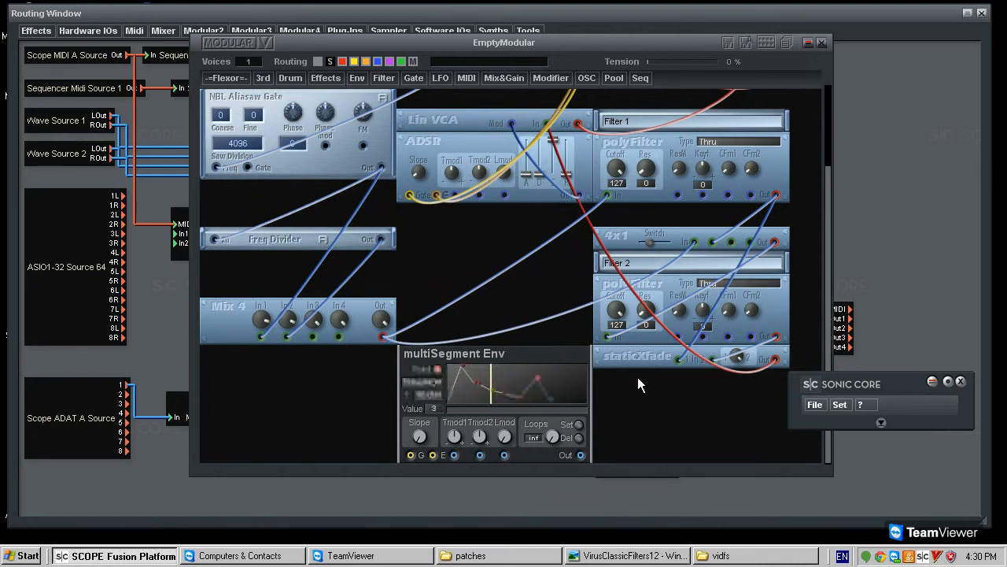
pyautogui.click(535, 372)
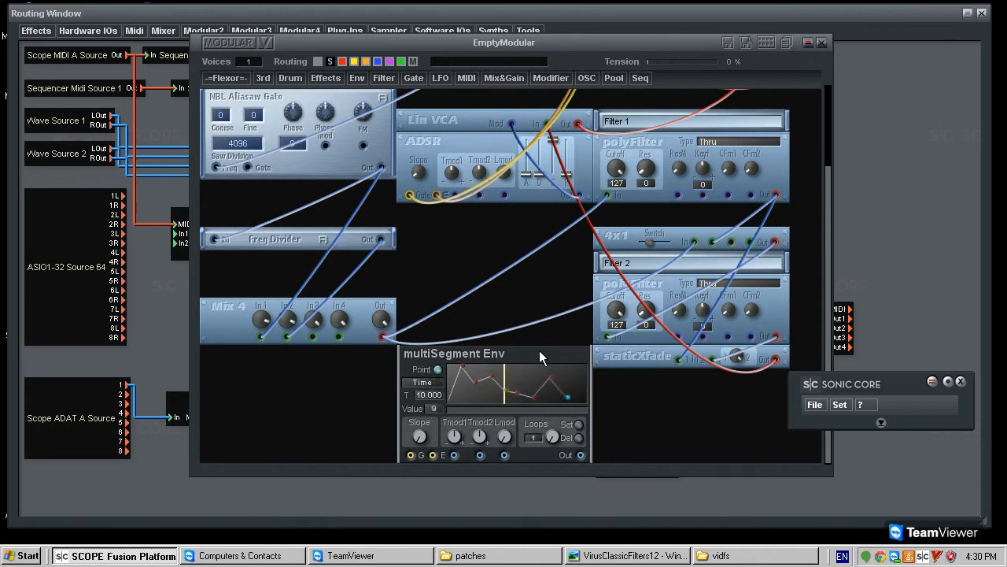
pyautogui.rightClick(540, 351)
pyautogui.click(556, 389)
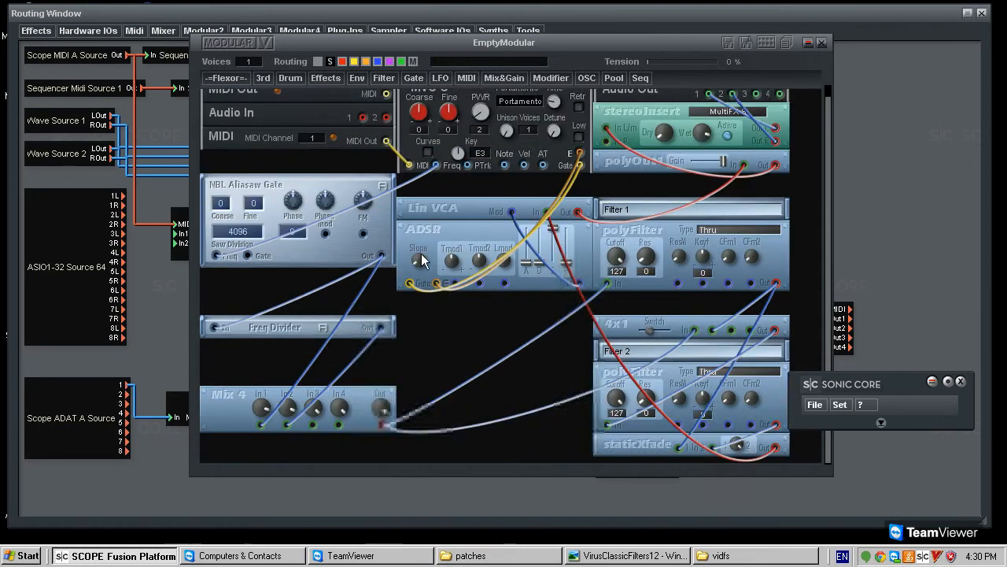
# Add a Flexor Interpolated Control Seq module in the empty space below the ADSR.
pyautogui.click(216, 80)
pyautogui.moveTo(251, 199)
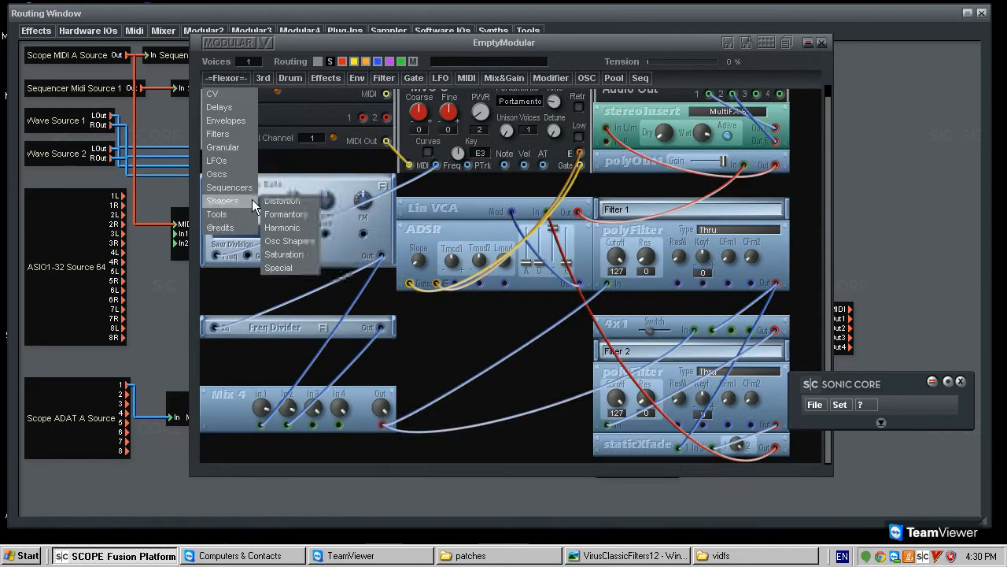
pyautogui.moveTo(335, 187)
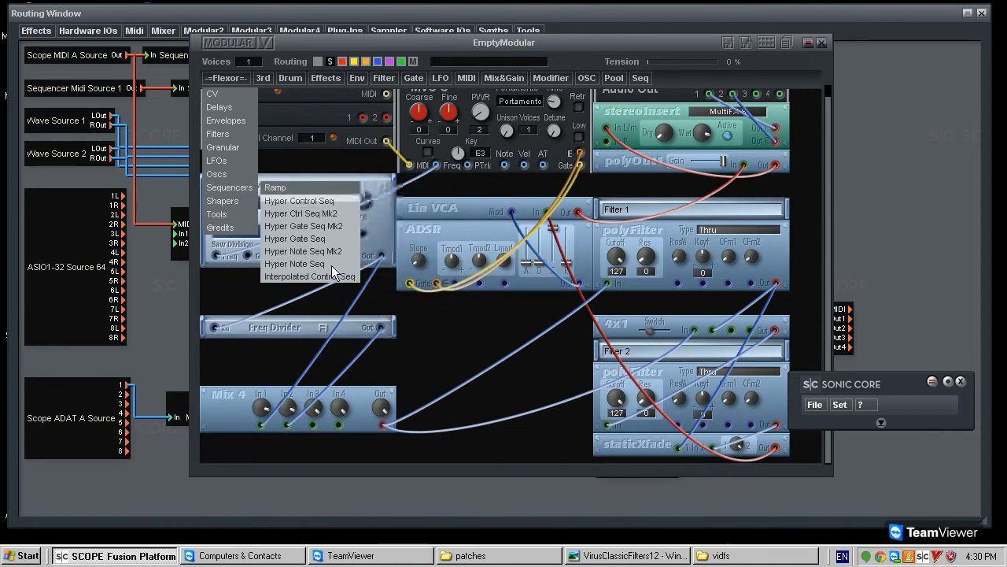
pyautogui.click(452, 349)
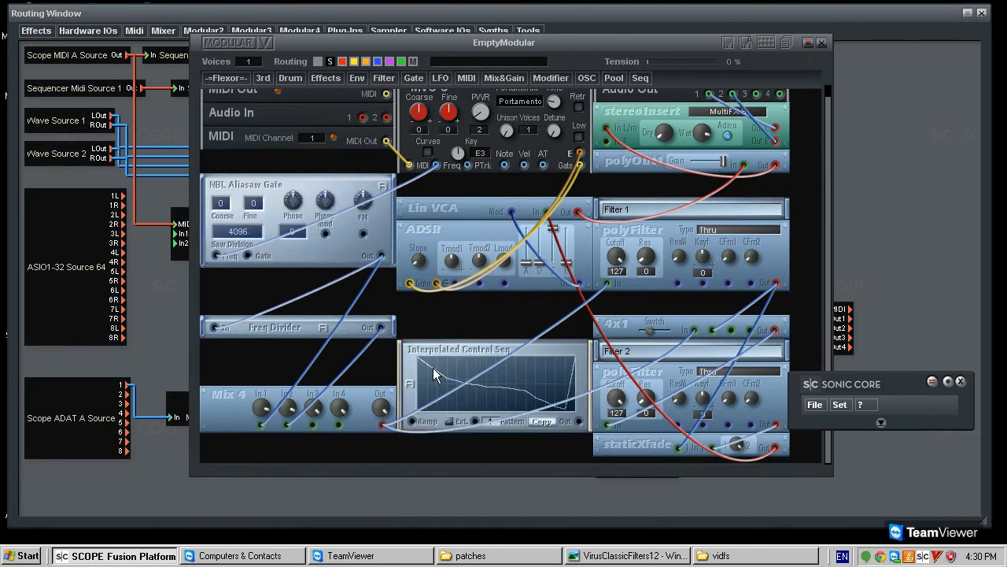
# Draw new control curves in the Interpolated Control Seq display, shifting the module down and back up in its column.
pyautogui.moveTo(414, 401)
pyautogui.mouseDown()
pyautogui.moveTo(468, 370)
pyautogui.moveTo(520, 394)
pyautogui.moveTo(539, 377)
pyautogui.mouseUp()
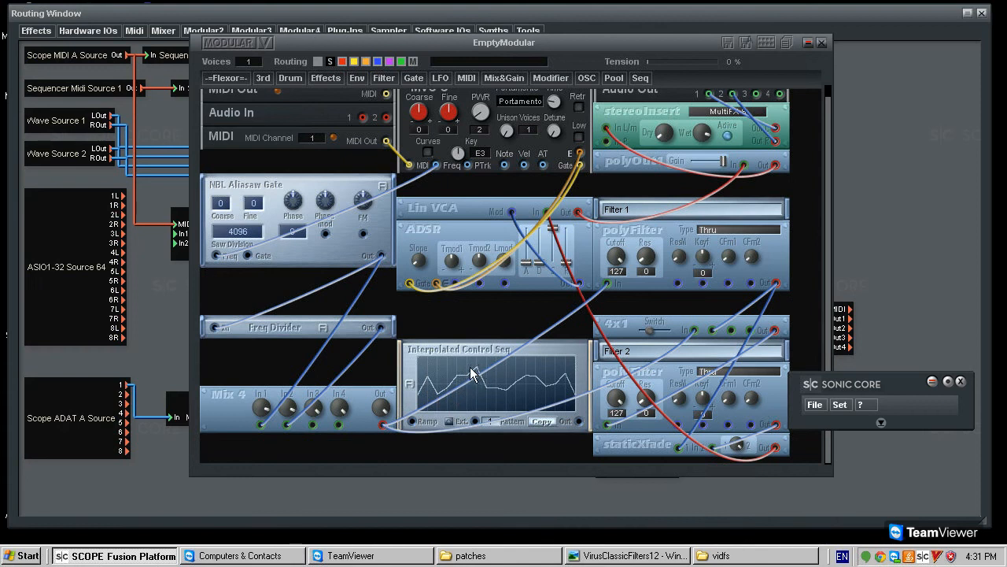
pyautogui.moveTo(561, 351); pyautogui.dragTo(558, 376)
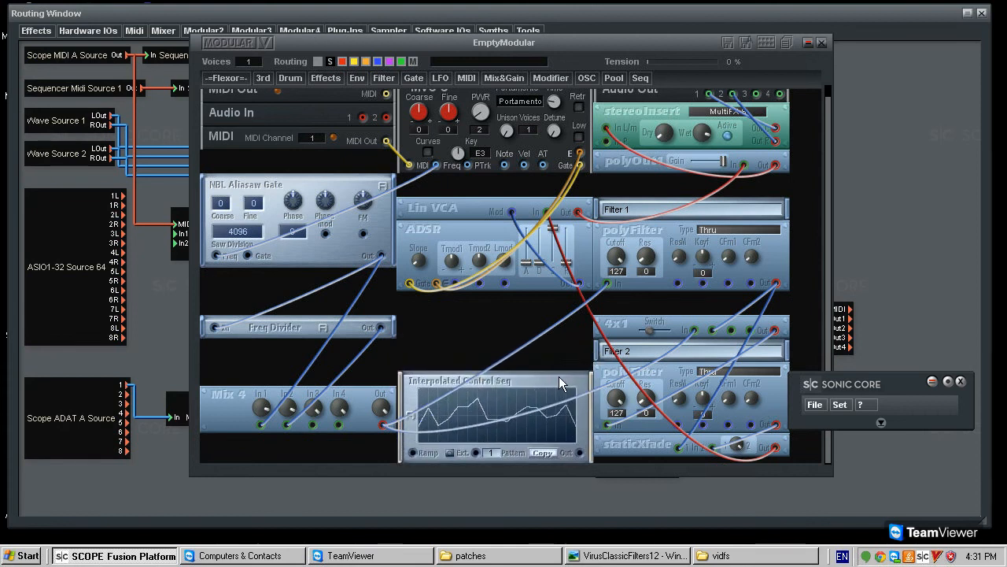
pyautogui.moveTo(562, 415)
pyautogui.mouseDown()
pyautogui.moveTo(531, 383)
pyautogui.moveTo(457, 415)
pyautogui.moveTo(389, 425)
pyautogui.moveTo(459, 418)
pyautogui.mouseUp()
pyautogui.moveTo(524, 420); pyautogui.dragTo(575, 418)
pyautogui.moveTo(547, 370); pyautogui.dragTo(545, 346)
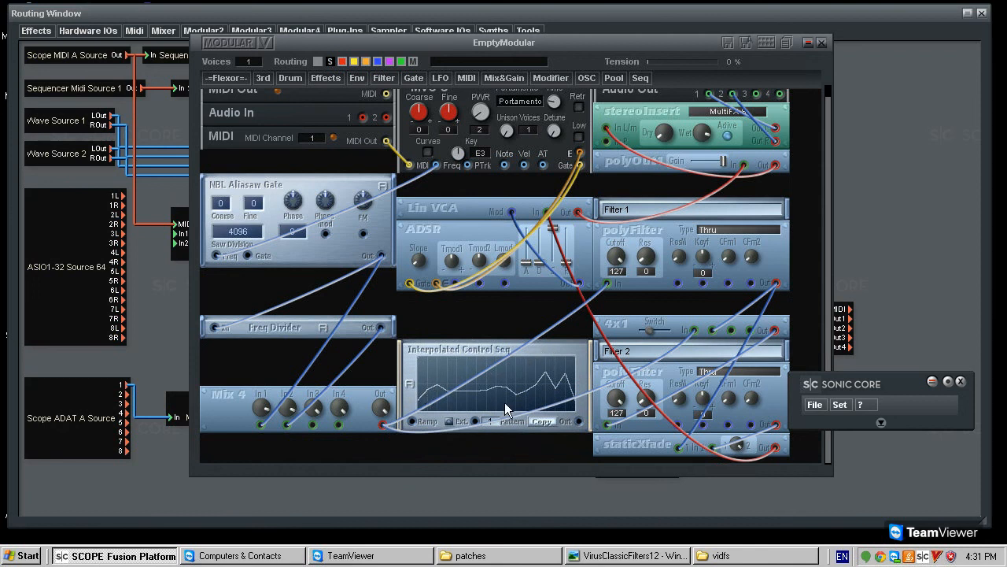
# Remove the Interpolated Control Seq module and move the EmptyModular window aside to uncover more of the Routing Window.
pyautogui.rightClick(565, 347)
pyautogui.click(578, 381)
pyautogui.moveTo(706, 48); pyautogui.dragTo(774, 77)
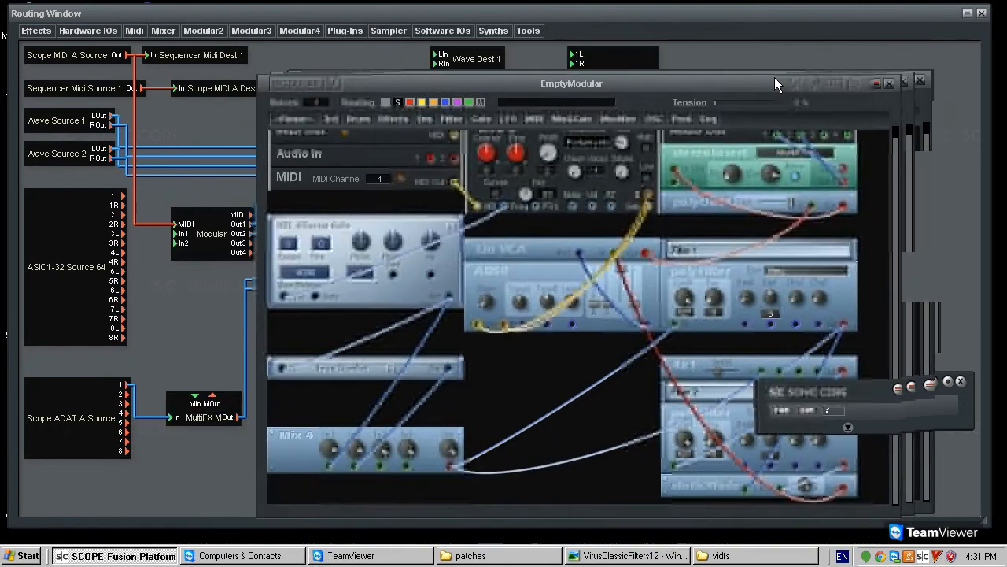